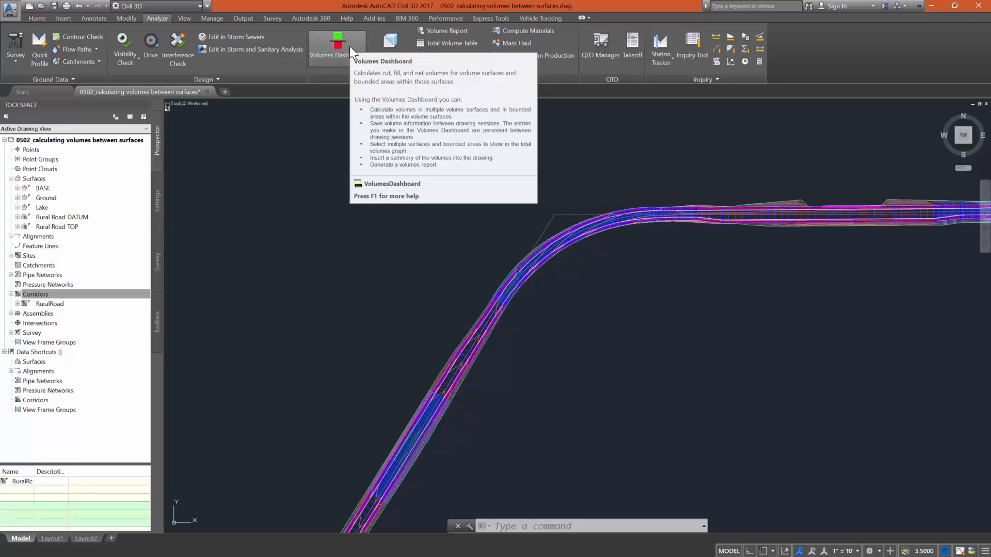
# Open the Volumes Dashboard and start a new TIN volume surface named Road Volumes.
pyautogui.click(349, 45)
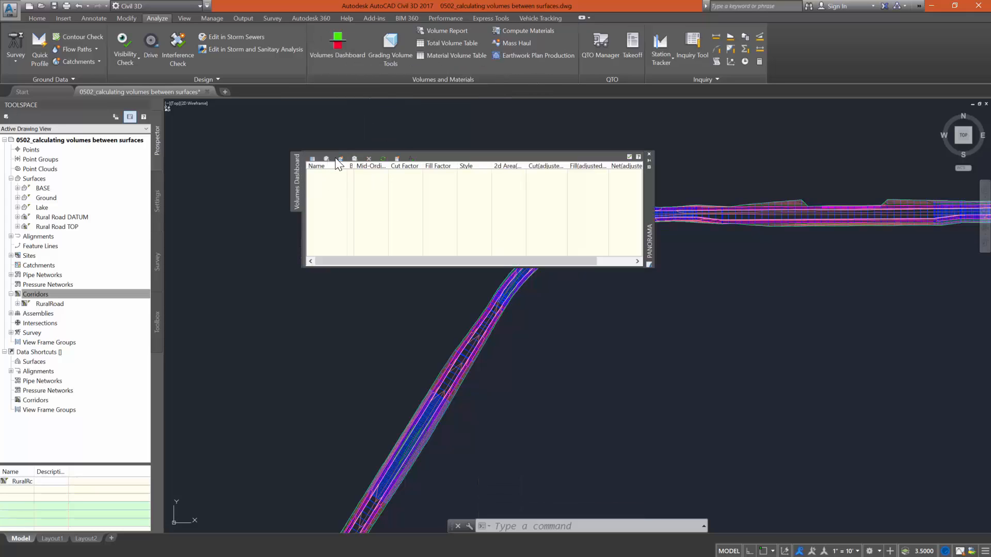
pyautogui.click(335, 158)
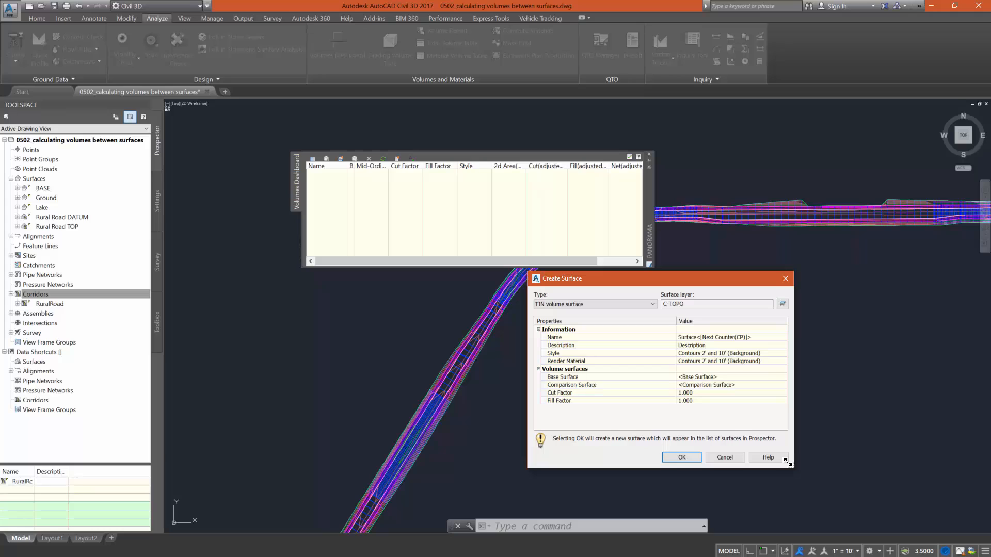
pyautogui.click(612, 303)
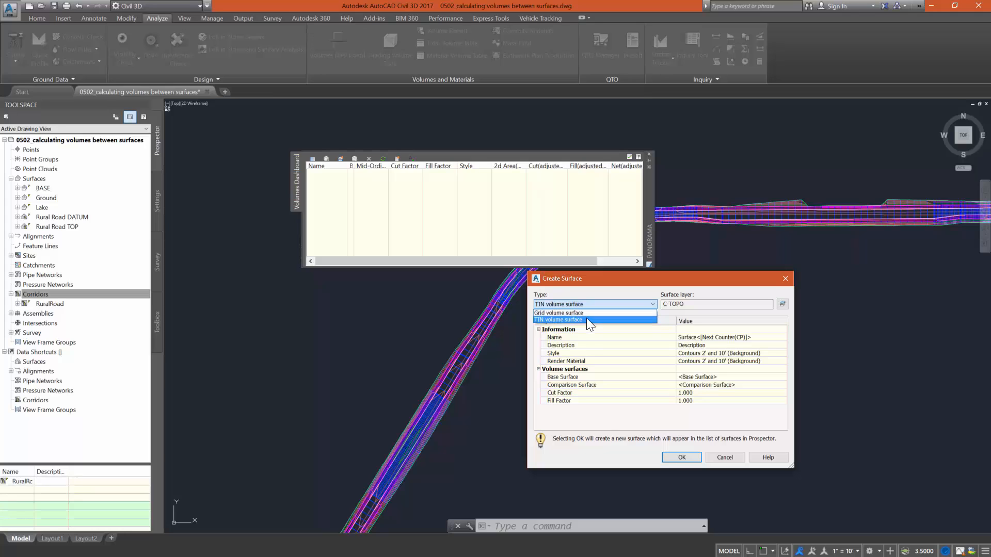
pyautogui.click(880, 477)
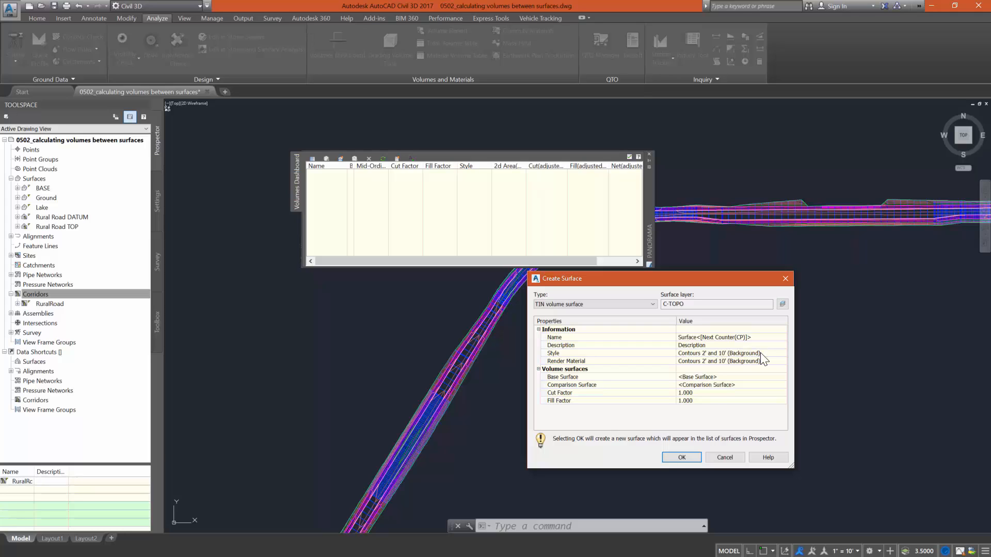
pyautogui.click(722, 337)
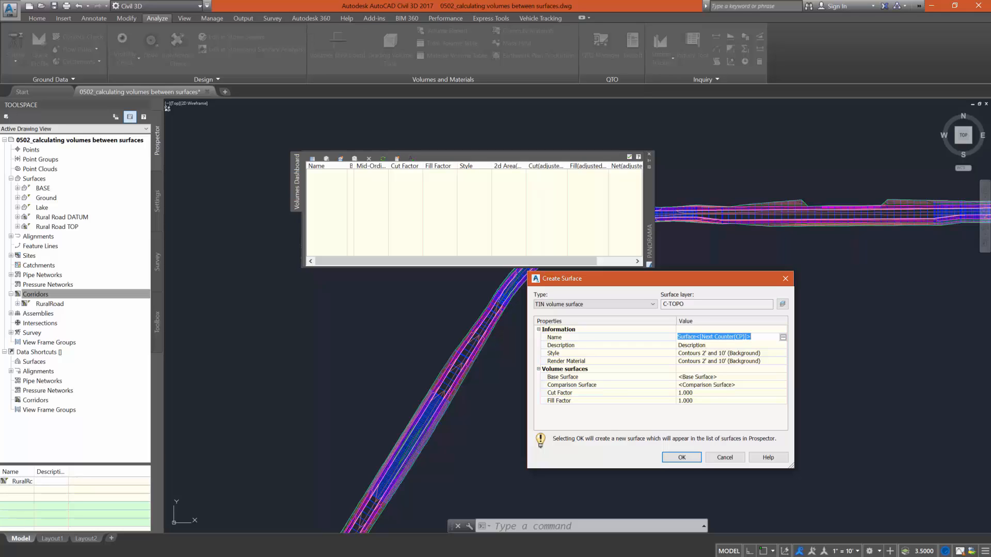
pyautogui.write('Road')
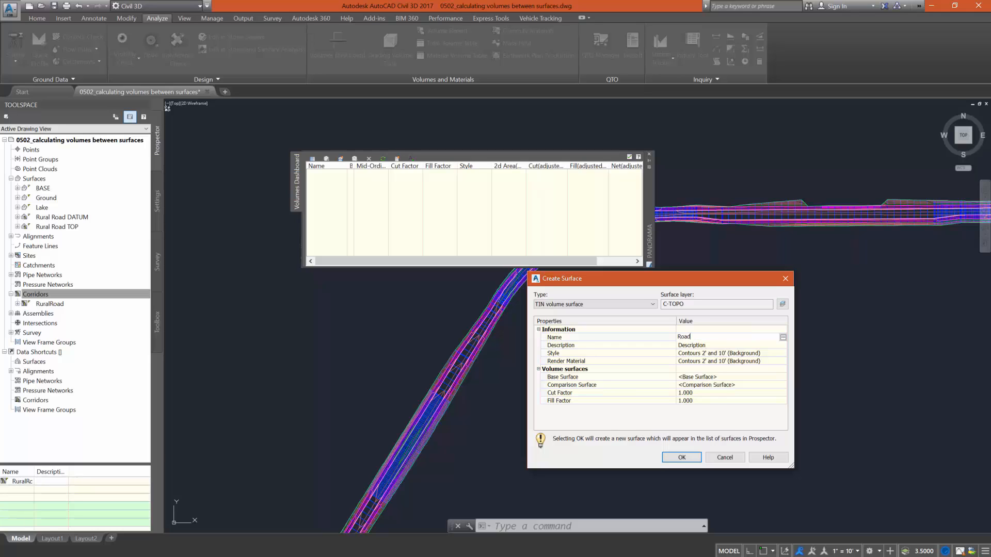
pyautogui.write(' Volumes')
# Set the new volume surface's style to _No Display.
pyautogui.click(783, 354)
pyautogui.click(783, 353)
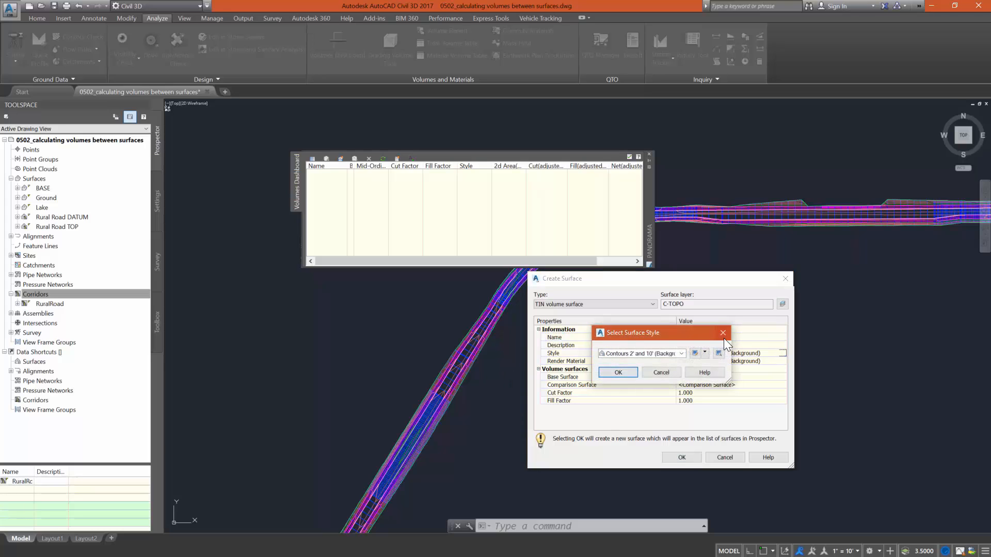
pyautogui.click(658, 356)
pyautogui.click(635, 361)
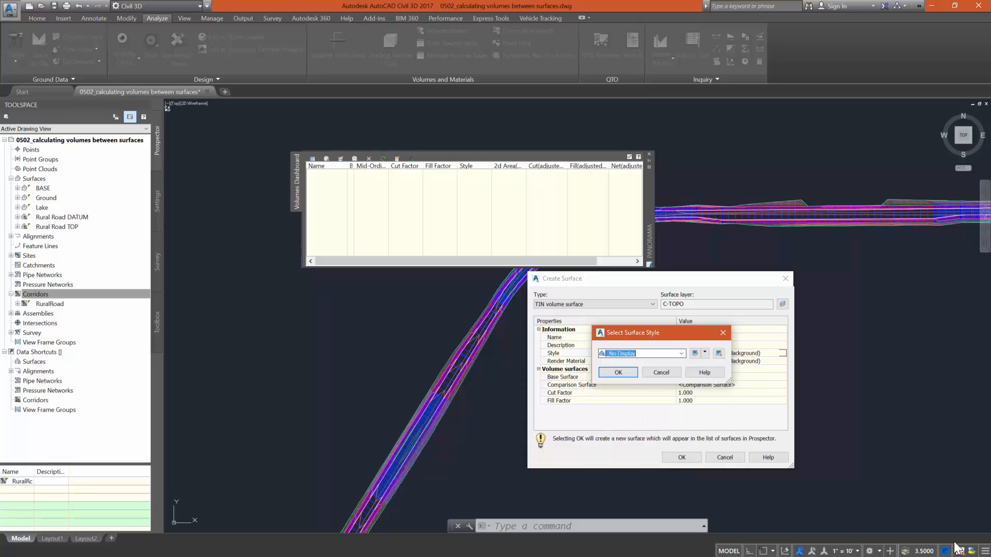
pyautogui.click(618, 372)
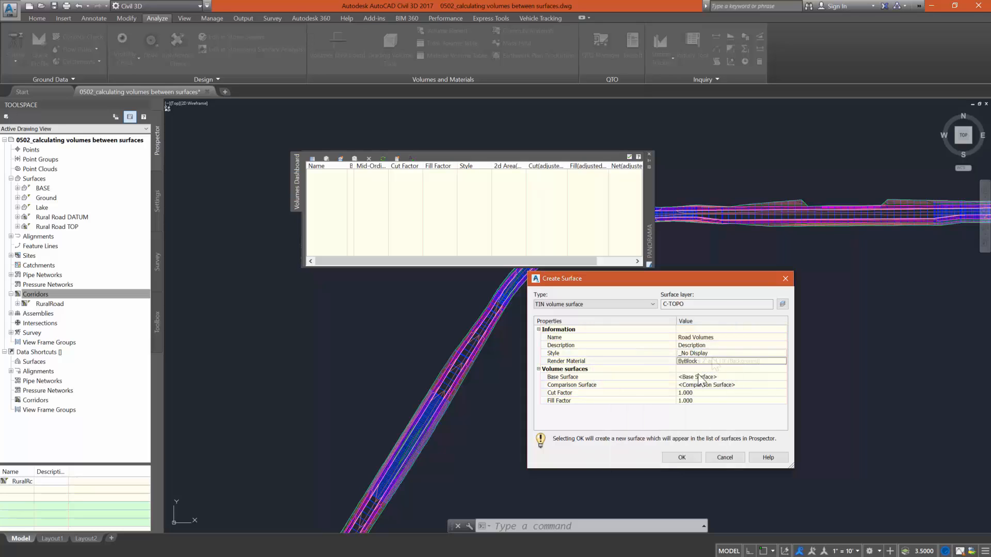
# Assign Ground as the base surface of the Road Volumes surface.
pyautogui.click(725, 376)
pyautogui.click(717, 377)
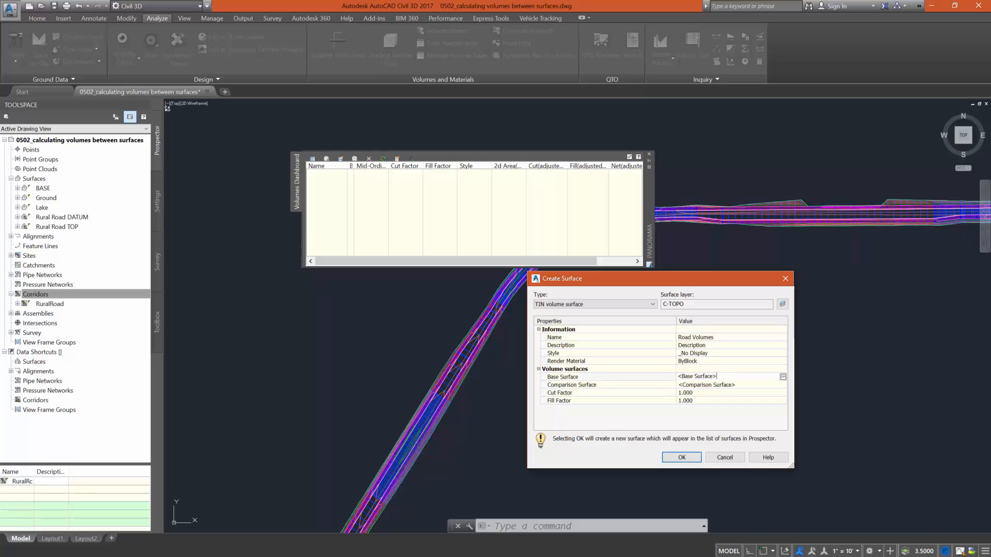
pyautogui.click(783, 377)
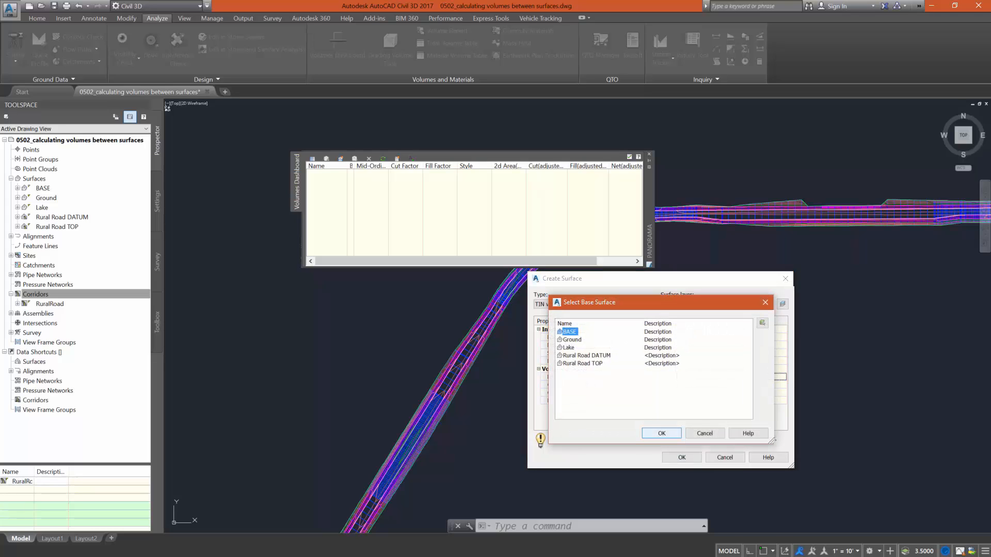
pyautogui.click(571, 340)
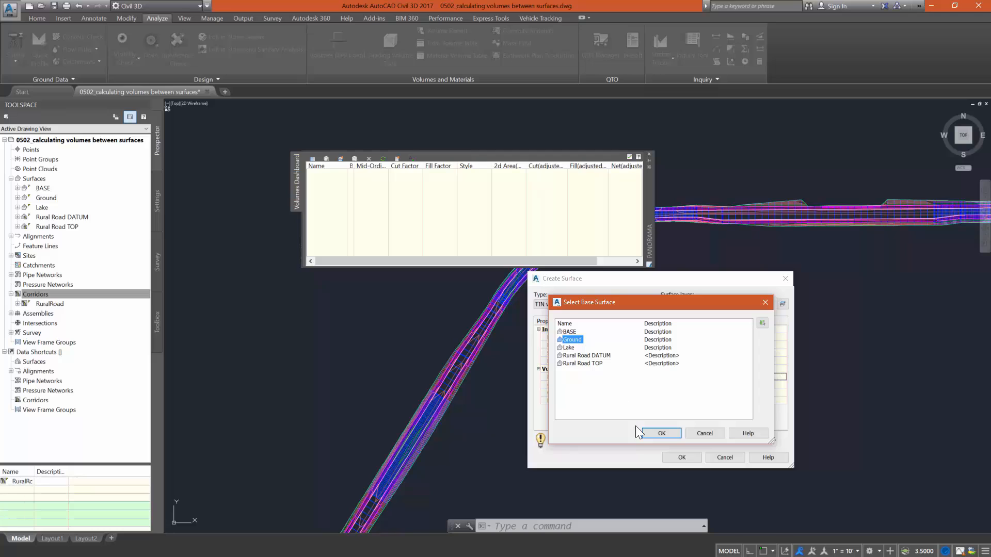
pyautogui.click(655, 434)
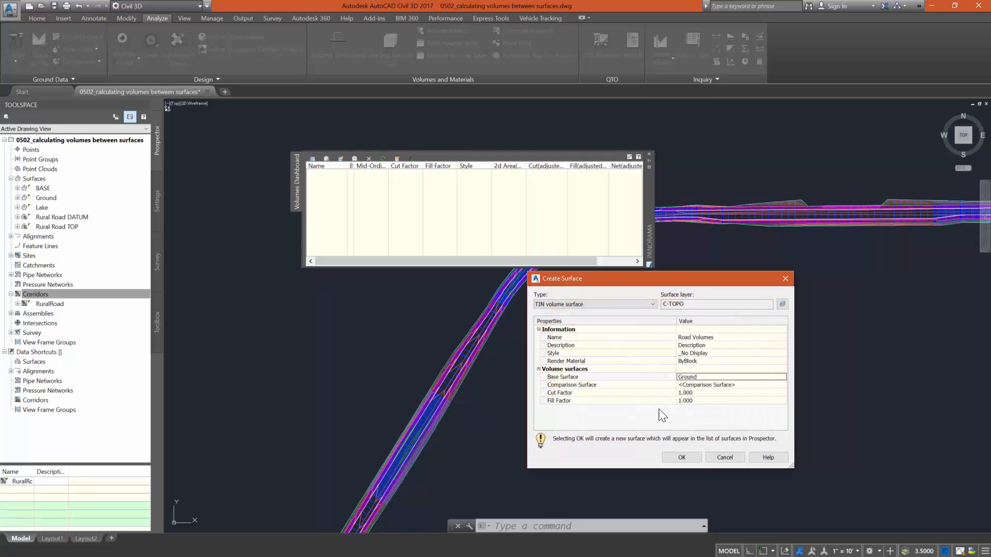
# Assign Rural Road DATUM as the comparison surface of the Road Volumes surface.
pyautogui.click(732, 385)
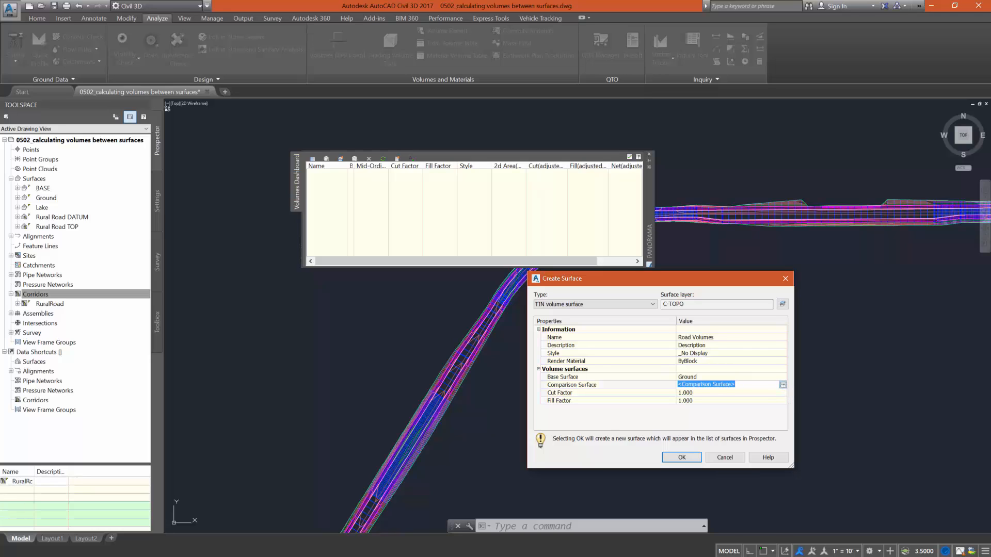
pyautogui.click(783, 384)
pyautogui.click(587, 356)
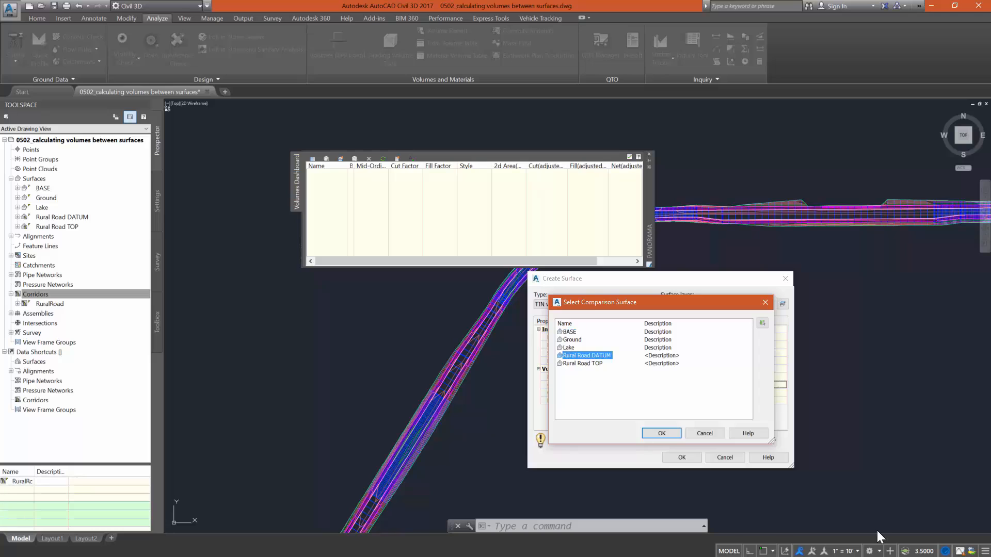
pyautogui.click(660, 432)
# Set the fill factor to 1.2 and create the Road Volumes surface.
pyautogui.click(695, 393)
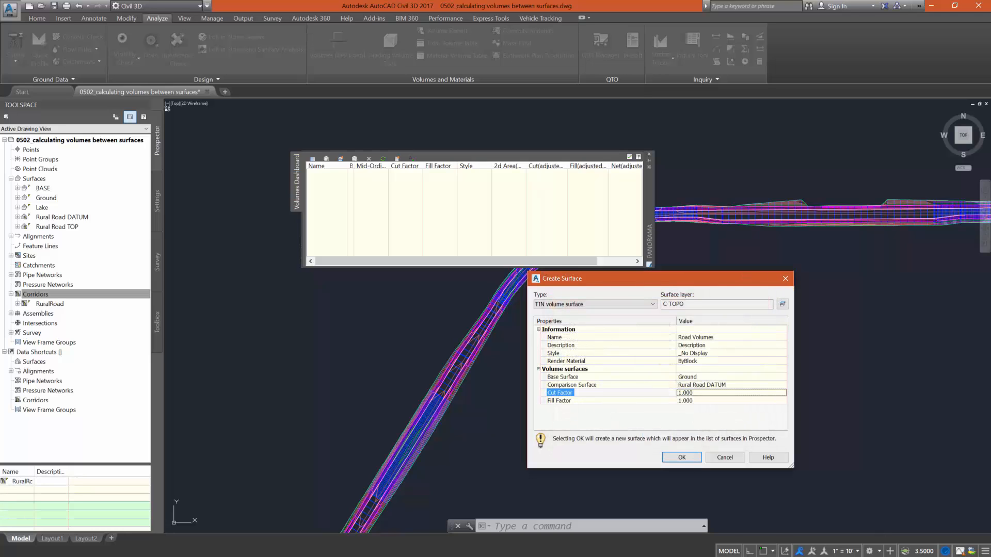
pyautogui.click(695, 401)
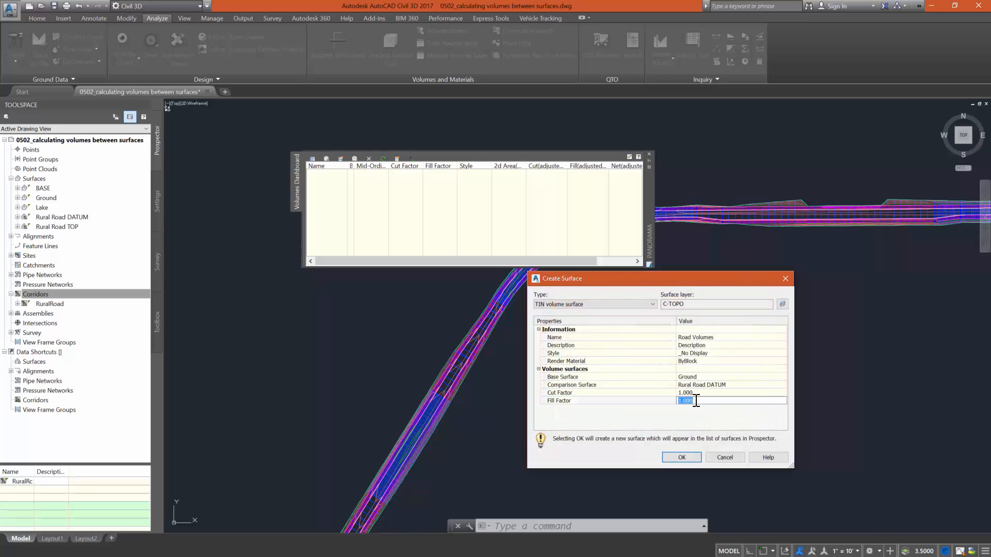
pyautogui.write('1.2')
pyautogui.press('Return')
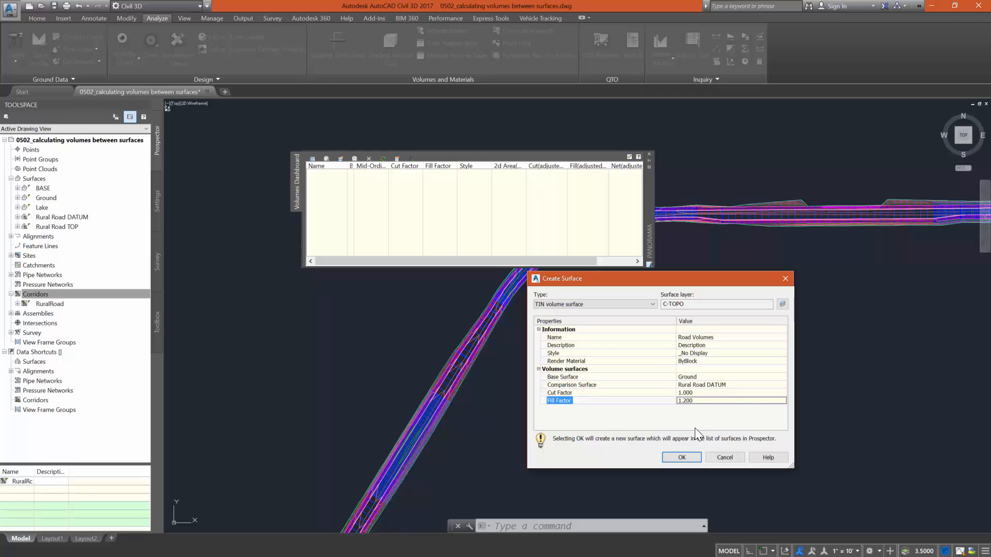
pyautogui.click(682, 457)
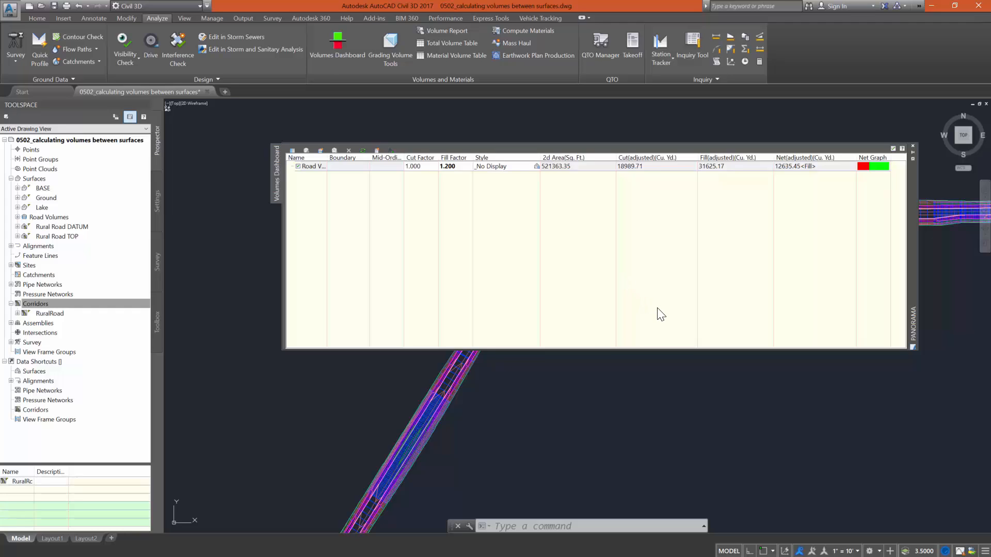
# Auto-hide the Volumes Dashboard and lower the first crest PVI of the FGCL profile closer to the existing ground line.
pyautogui.click(913, 152)
pyautogui.scroll(-4, 505, 295)
pyautogui.scroll(-2, 505, 296)
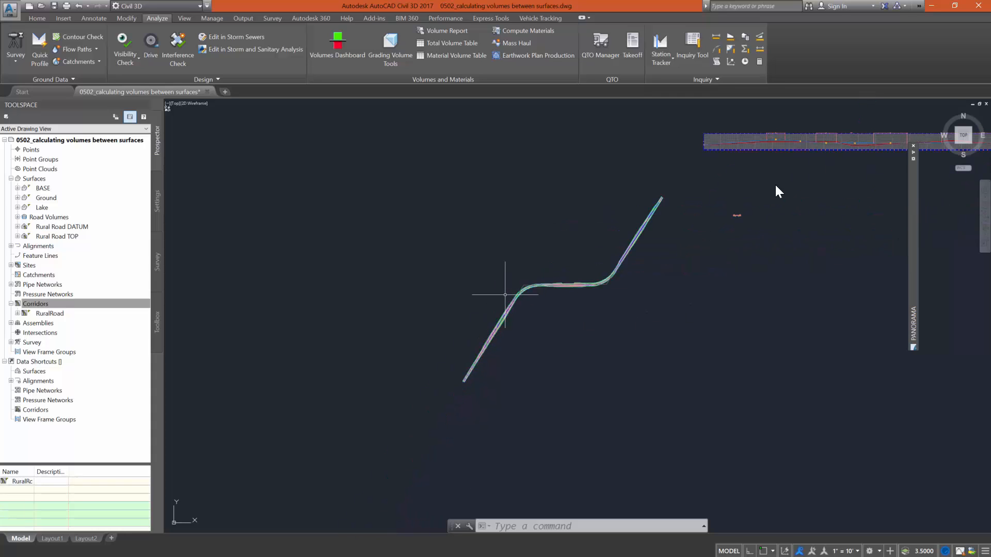
pyautogui.scroll(3, 853, 140)
pyautogui.scroll(2, 841, 174)
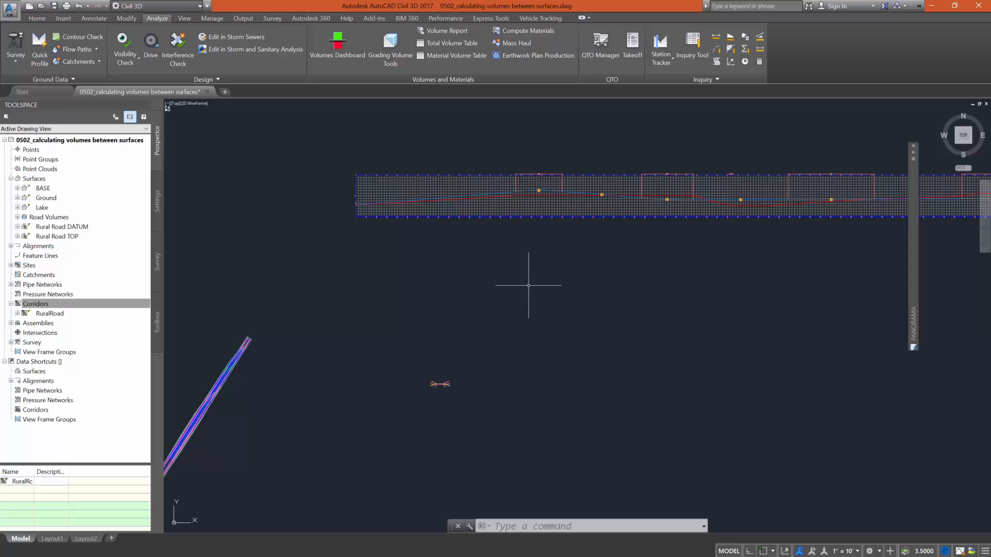
pyautogui.scroll(-3, 504, 281)
pyautogui.scroll(3, 657, 311)
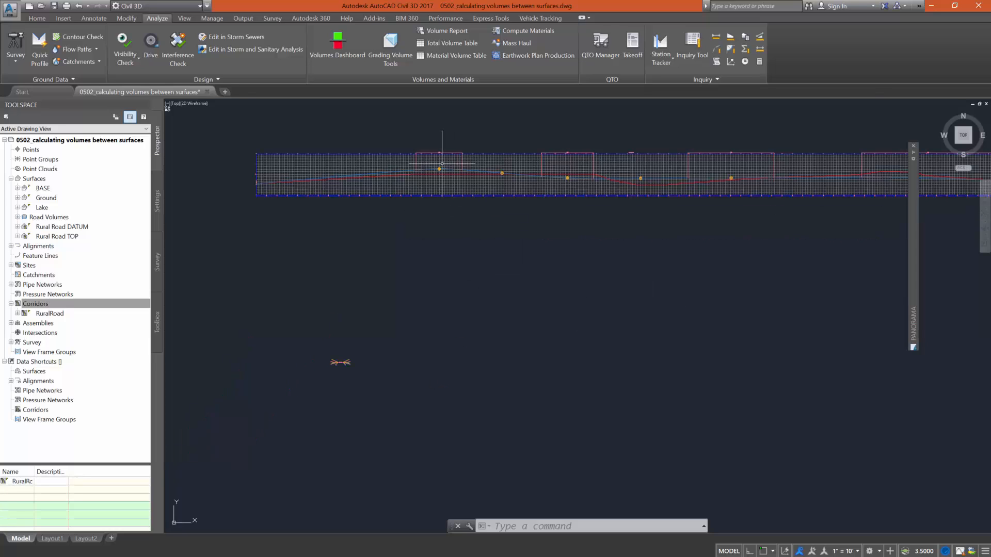
pyautogui.scroll(6, 444, 165)
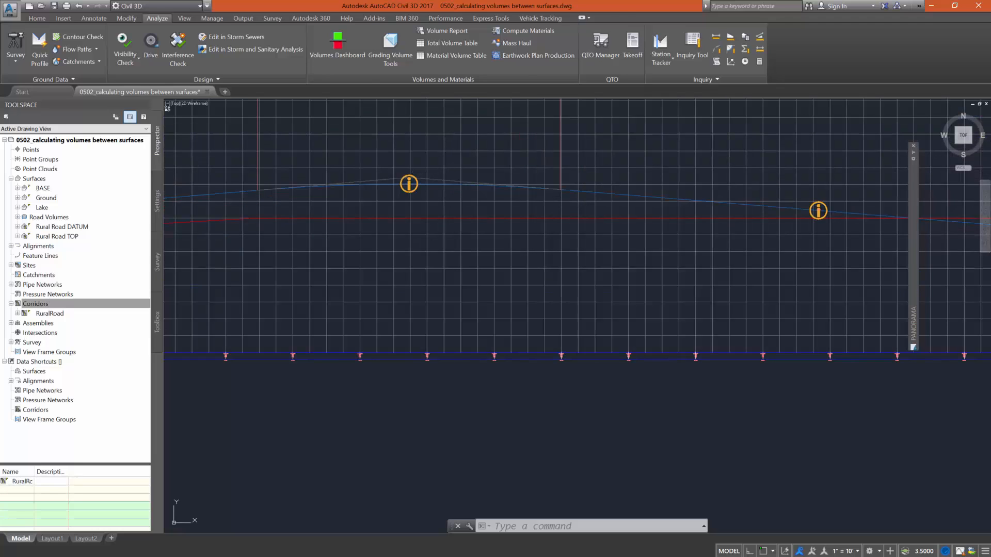
pyautogui.click(434, 181)
pyautogui.click(409, 179)
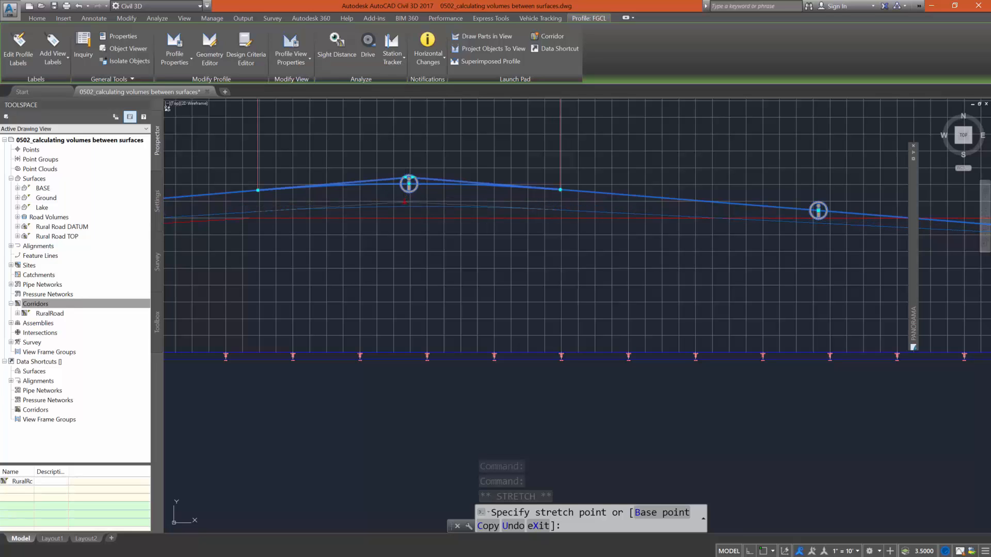
pyautogui.click(404, 206)
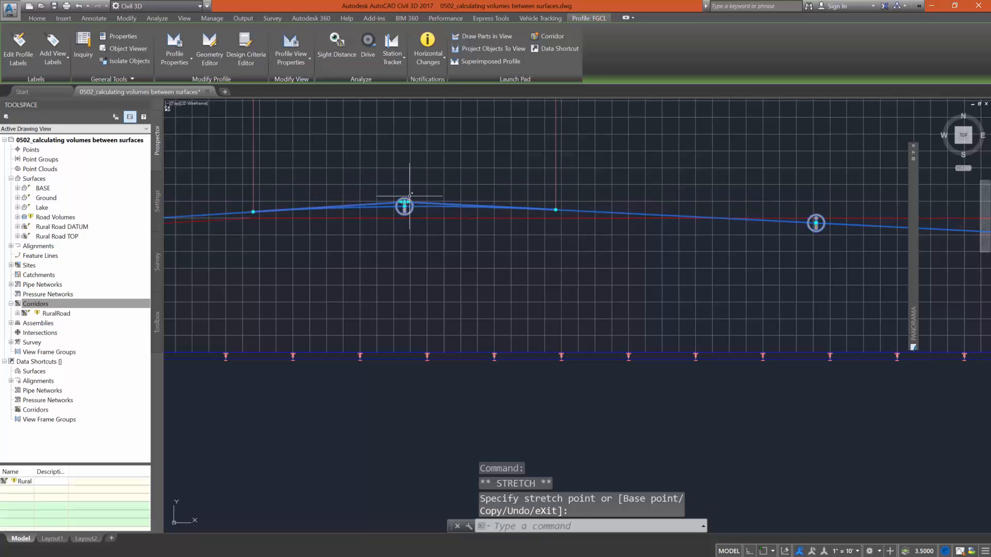
# Rebuild the RuralRoad corridor and the Road Volumes surface, and review the recalculated volumes in the Volumes Dashboard.
pyautogui.click(32, 304)
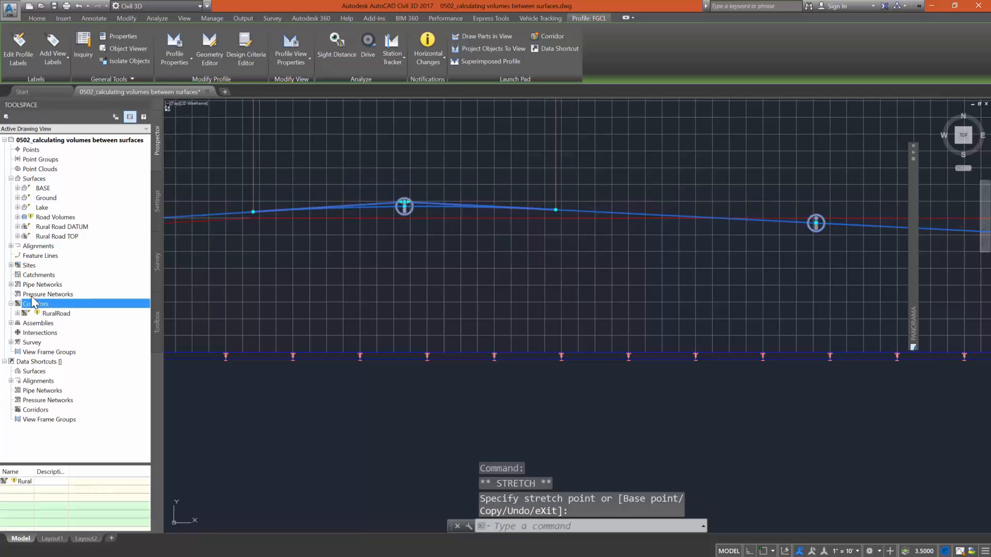
pyautogui.rightClick(52, 314)
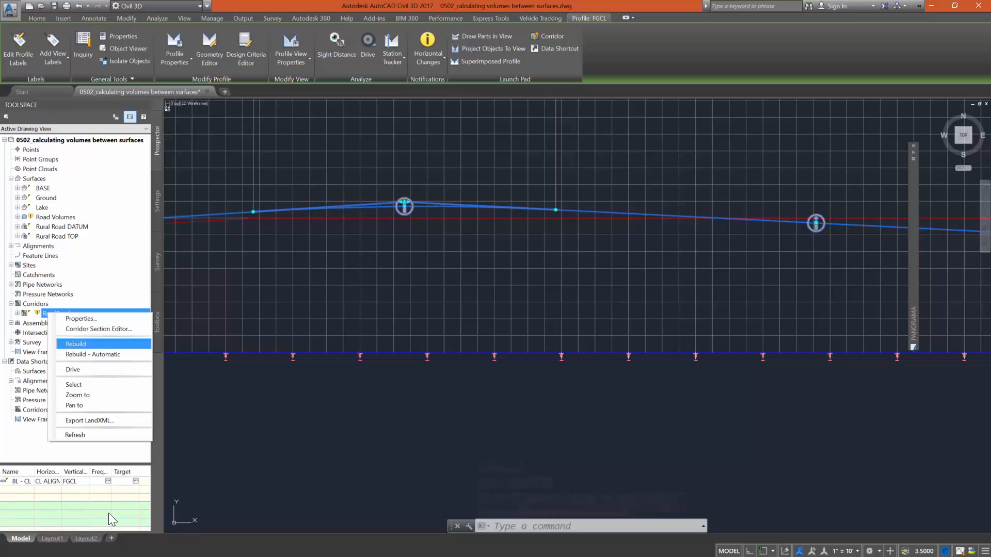
pyautogui.click(76, 343)
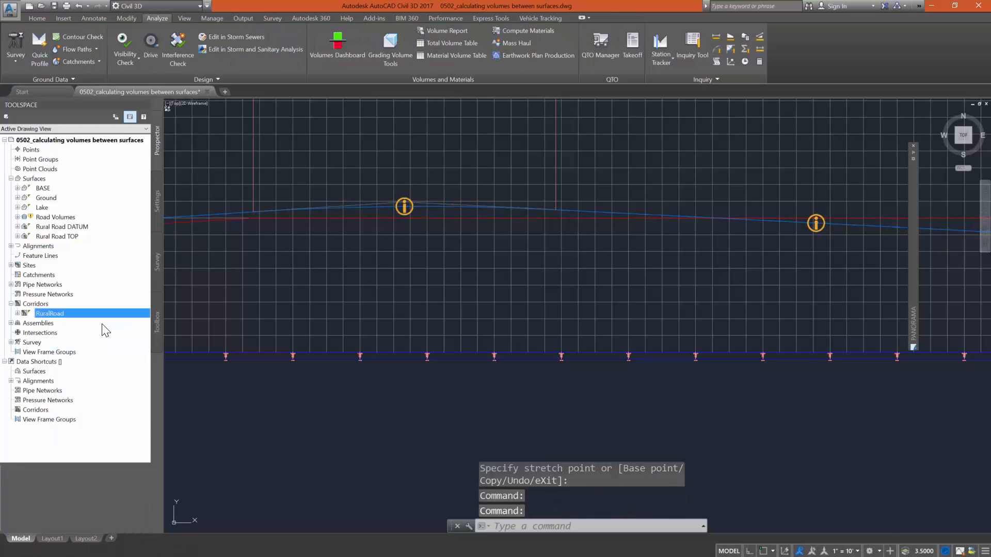
pyautogui.rightClick(70, 218)
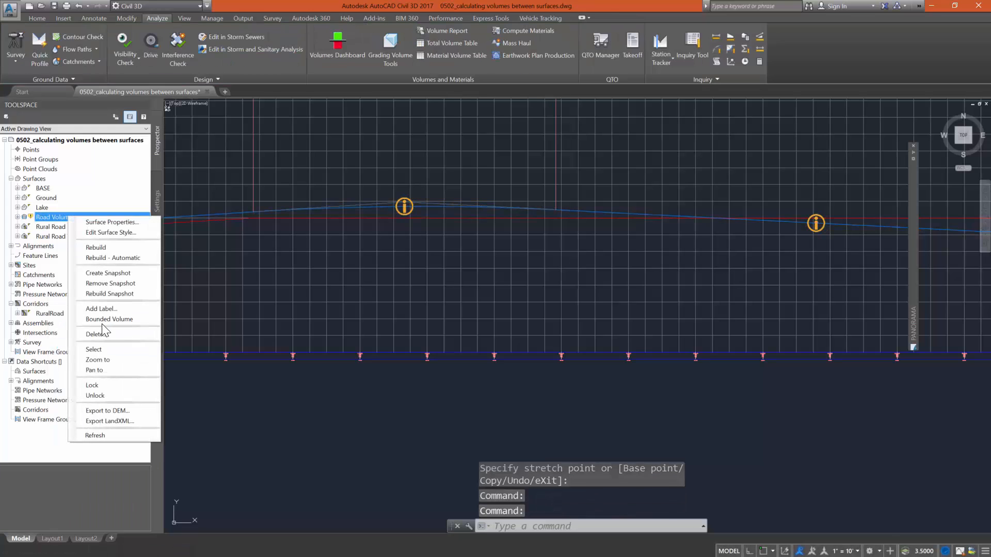
pyautogui.click(100, 249)
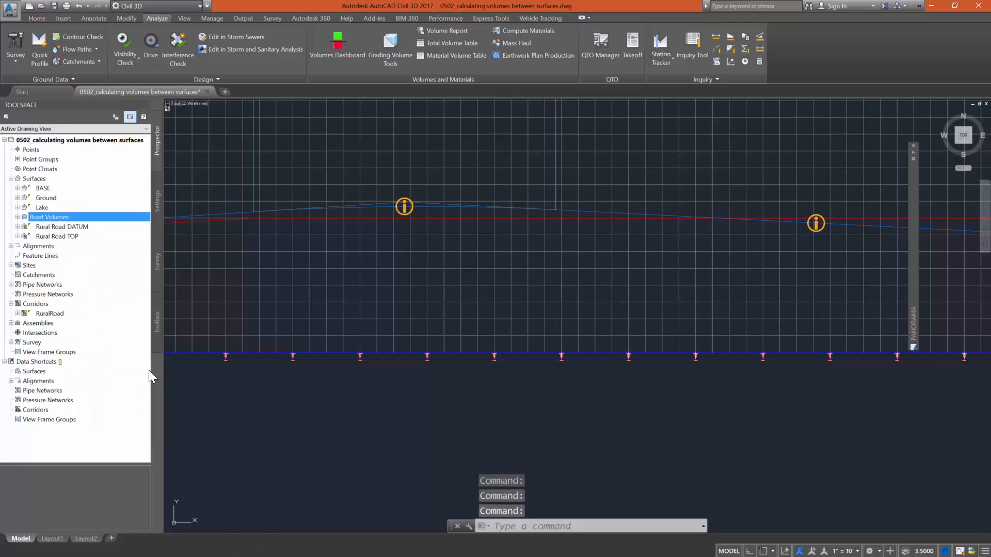
pyautogui.scroll(-5, 717, 233)
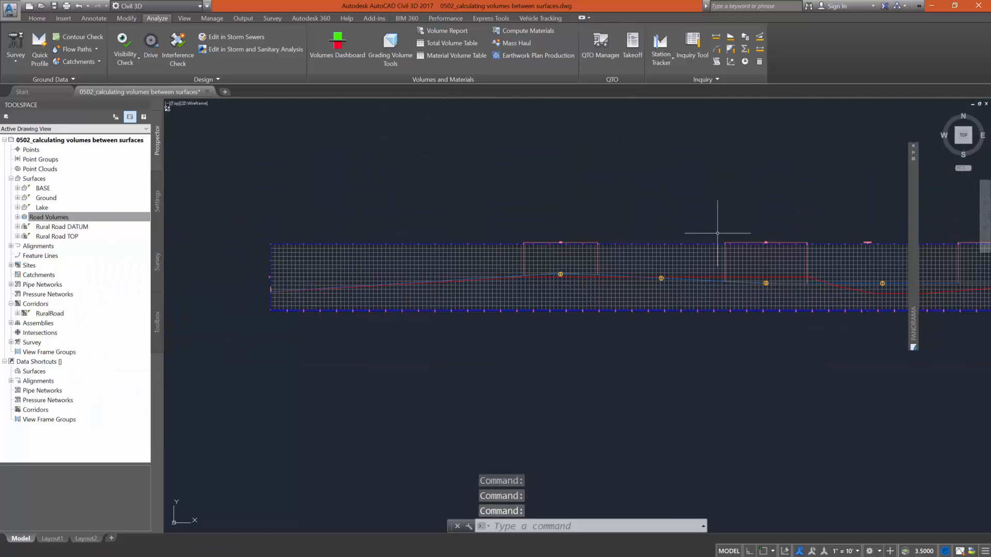
pyautogui.moveTo(912, 151)
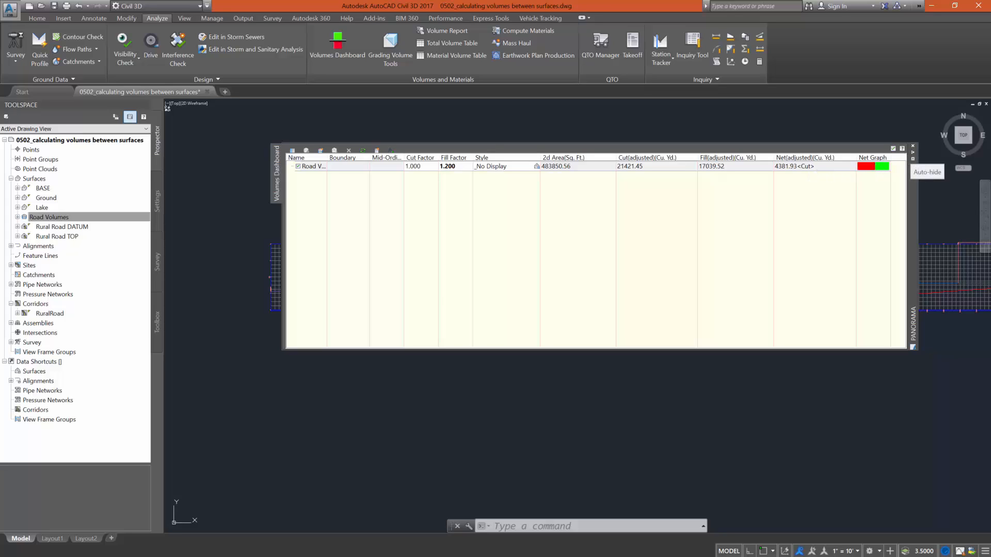
pyautogui.click(912, 151)
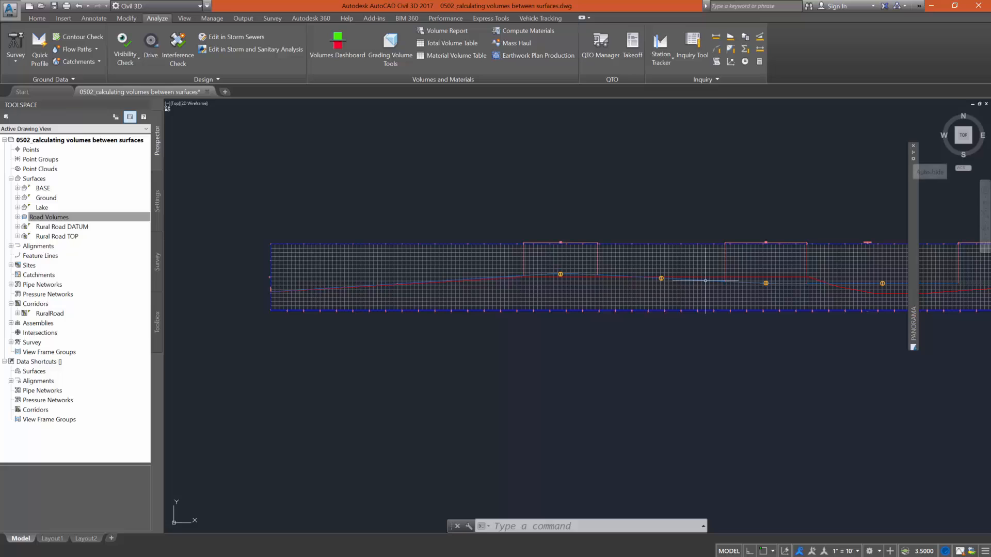
# Raise the first crest PVI of the FGCL profile slightly further above the existing ground line.
pyautogui.scroll(4, 561, 271)
pyautogui.scroll(4, 562, 271)
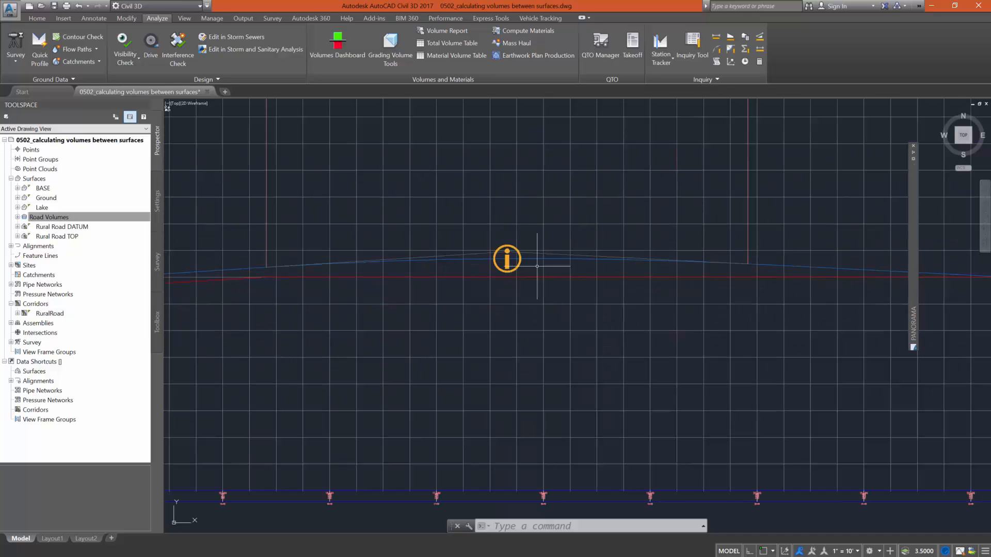
pyautogui.click(506, 258)
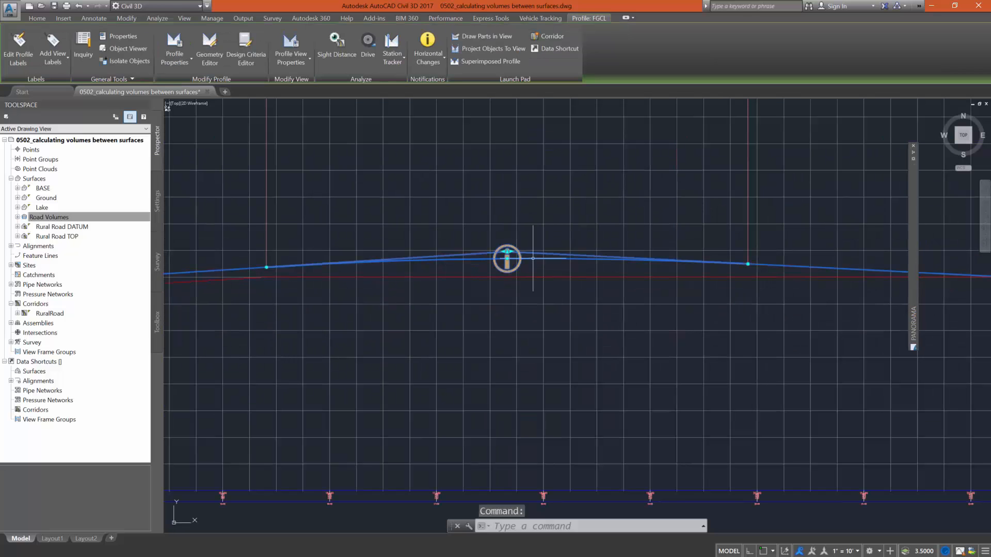
pyautogui.click(506, 251)
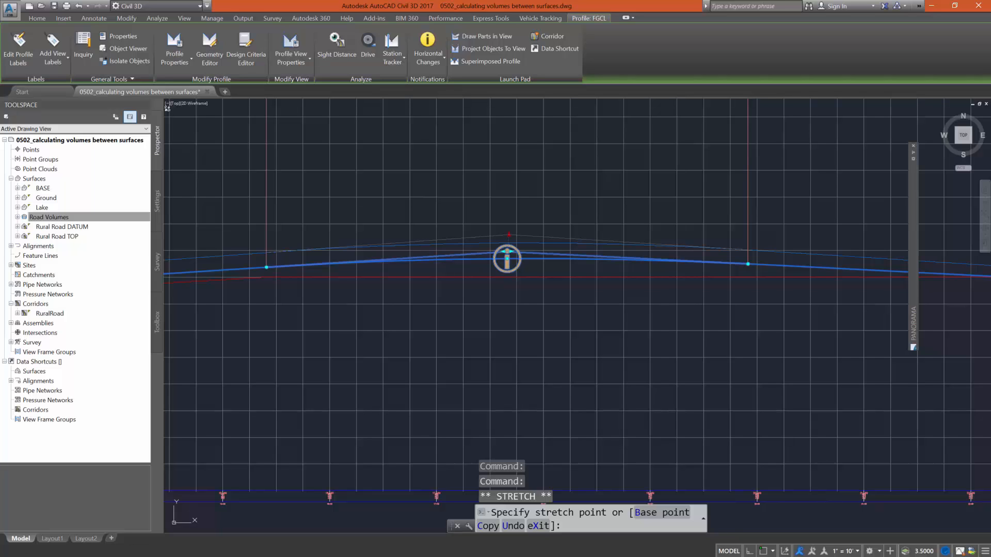
pyautogui.click(508, 239)
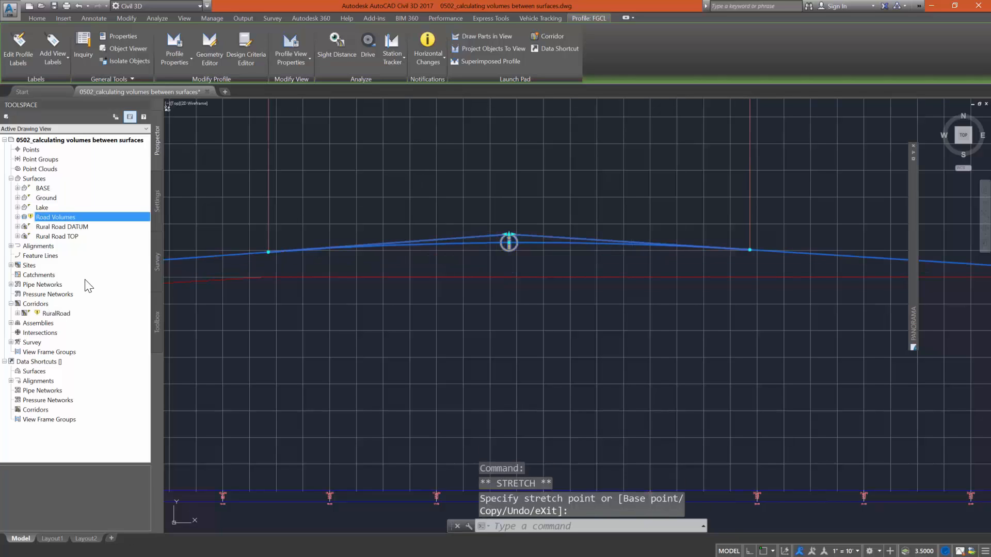
# Rebuild the RuralRoad corridor, review the recalculated volumes in the Volumes Dashboard, and close the dashboard.
pyautogui.rightClick(59, 316)
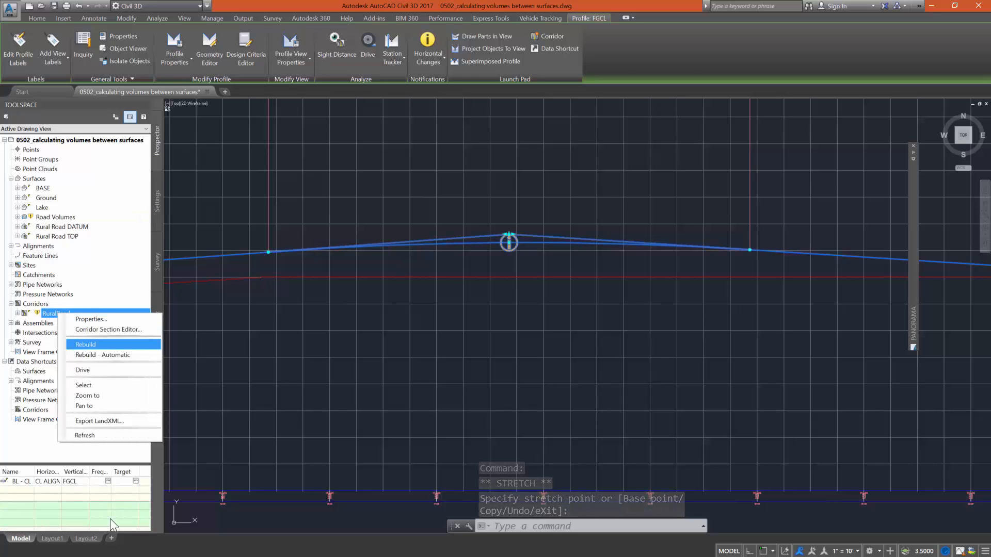
pyautogui.click(106, 343)
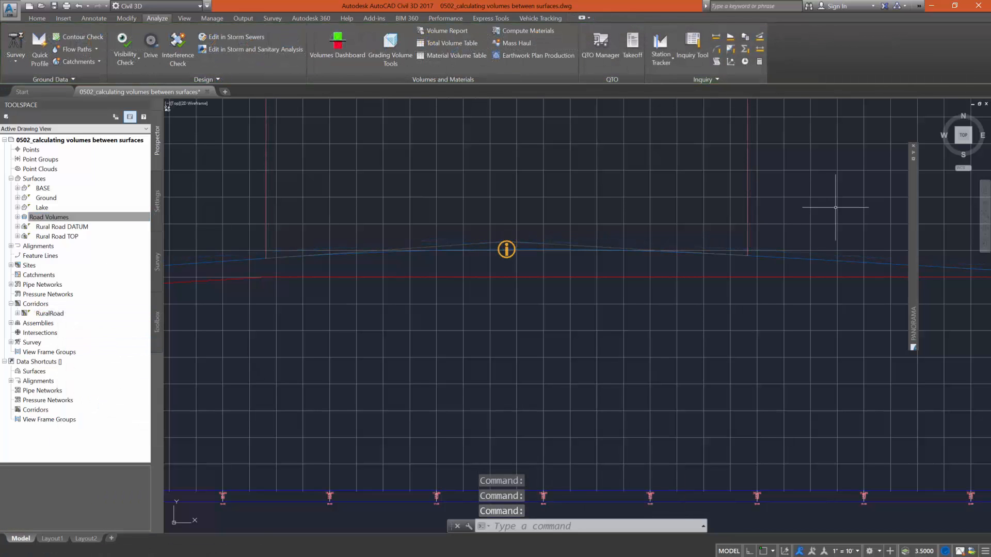
pyautogui.moveTo(912, 153)
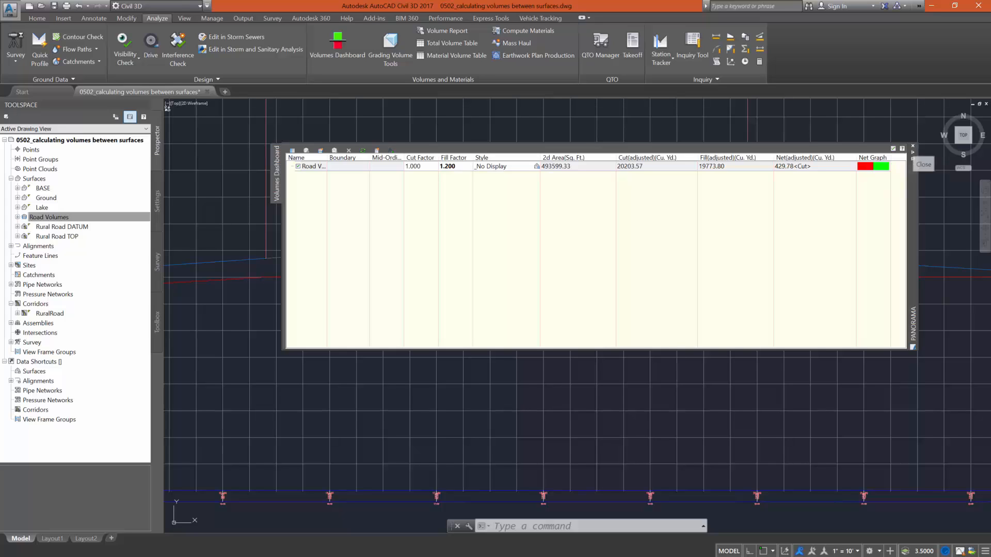
pyautogui.click(912, 146)
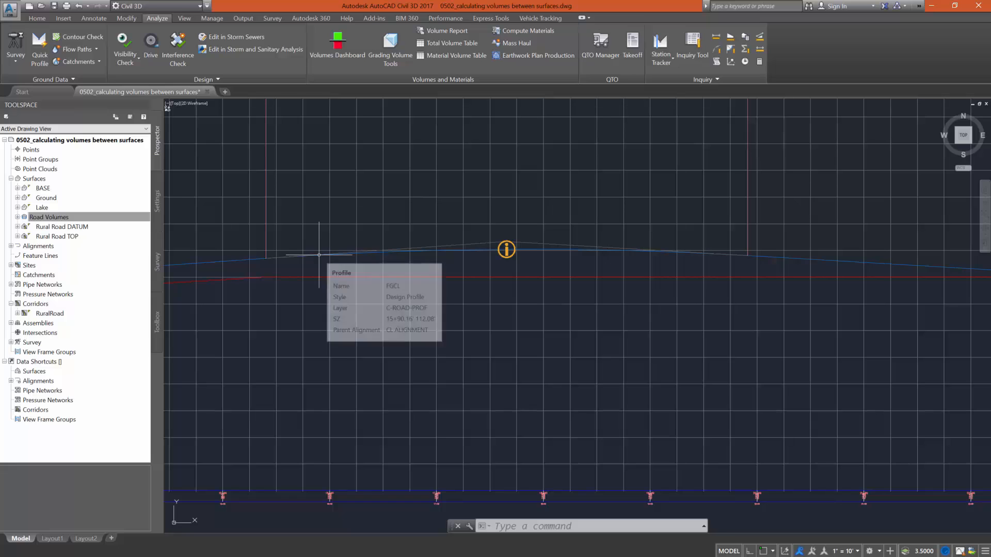
# Open the surface properties of Road Volumes and examine the minimum and maximum elevations in its general statistics.
pyautogui.click(47, 218)
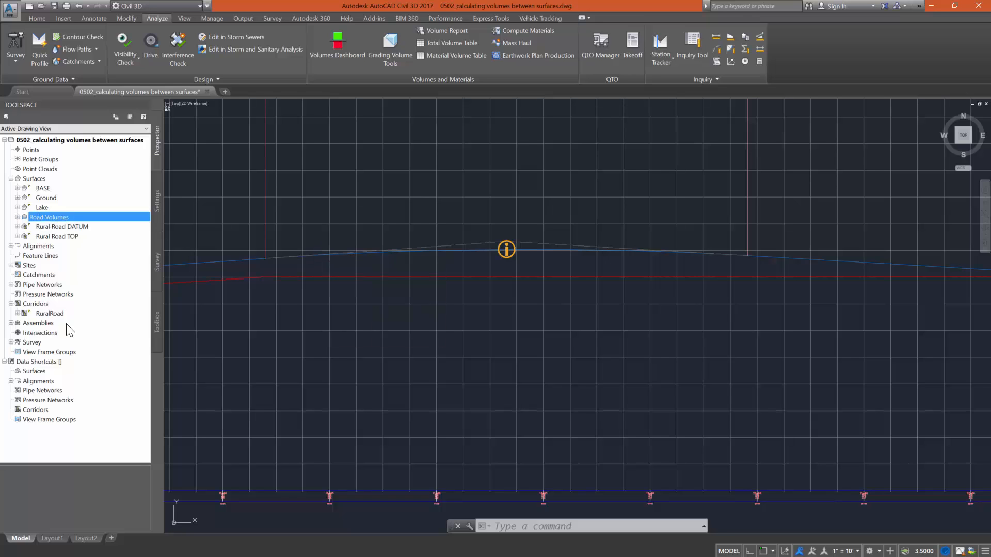
pyautogui.scroll(-15, 678, 262)
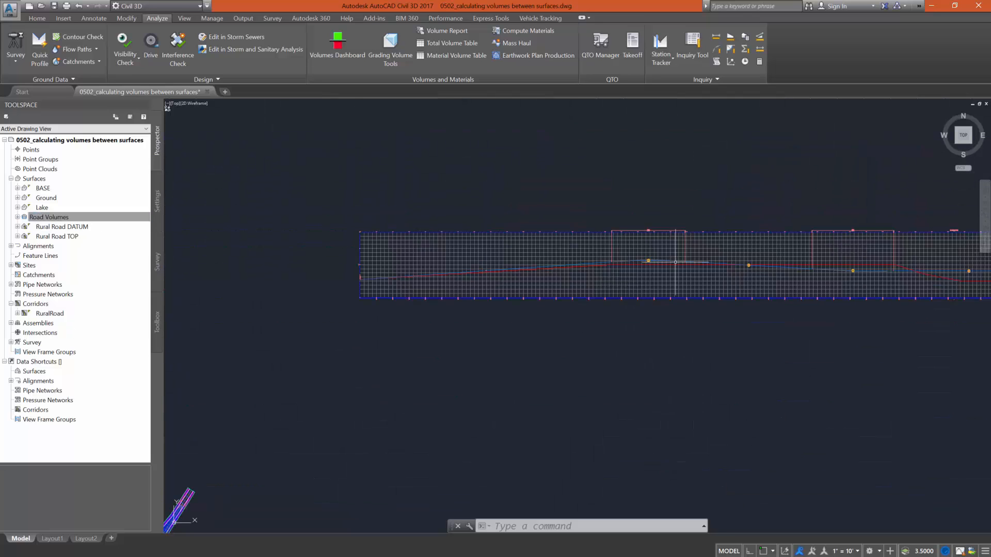
pyautogui.scroll(12, 542, 345)
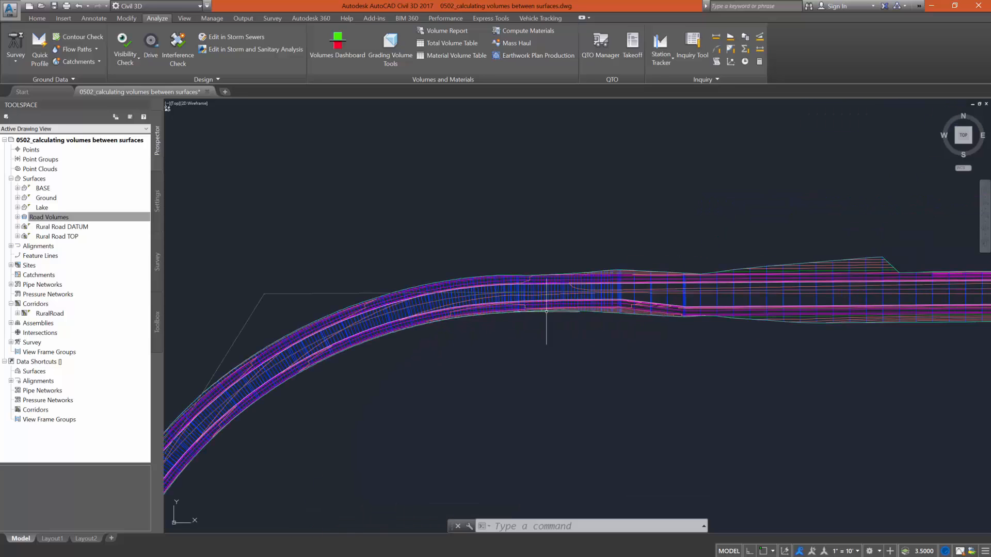
pyautogui.scroll(2, 751, 265)
pyautogui.click(21, 218)
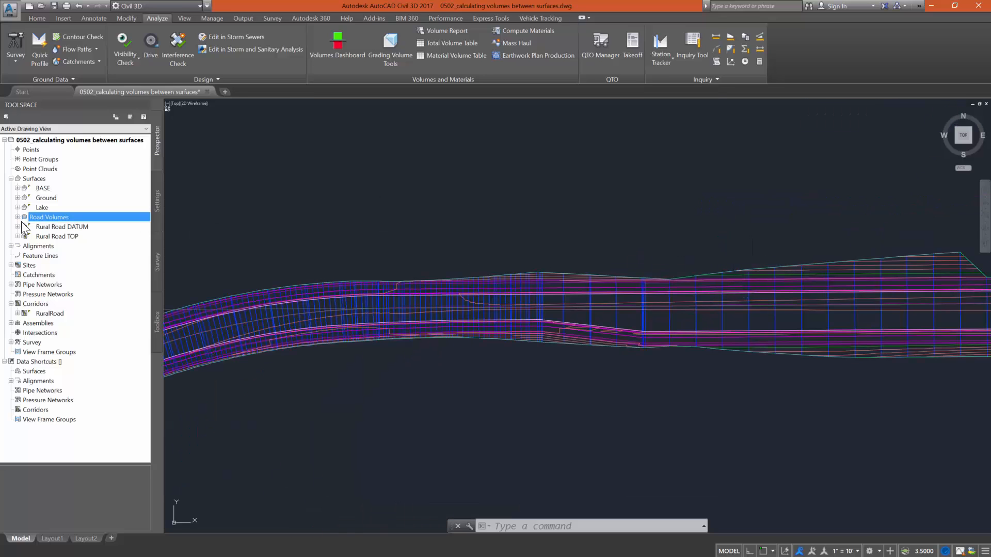
pyautogui.click(17, 217)
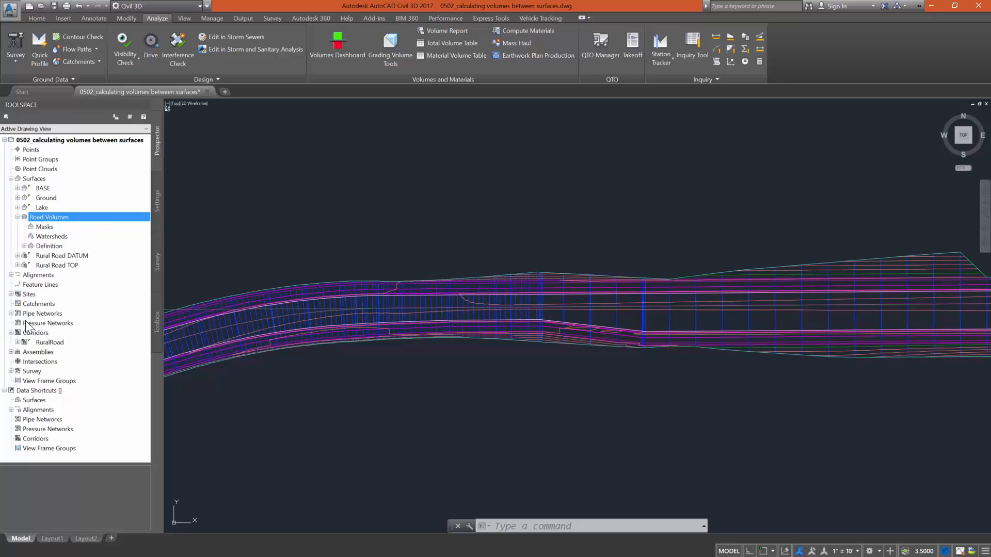
pyautogui.rightClick(45, 217)
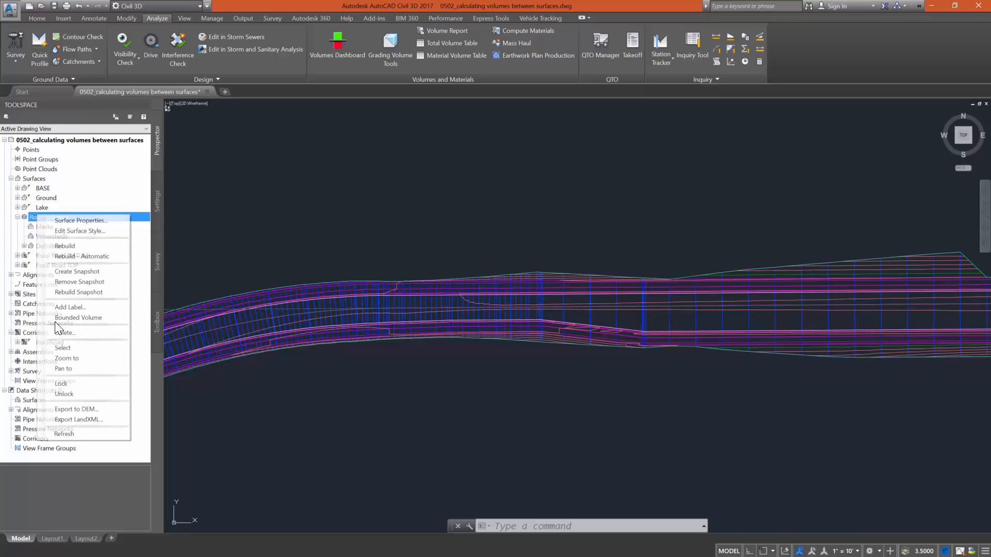
pyautogui.click(65, 221)
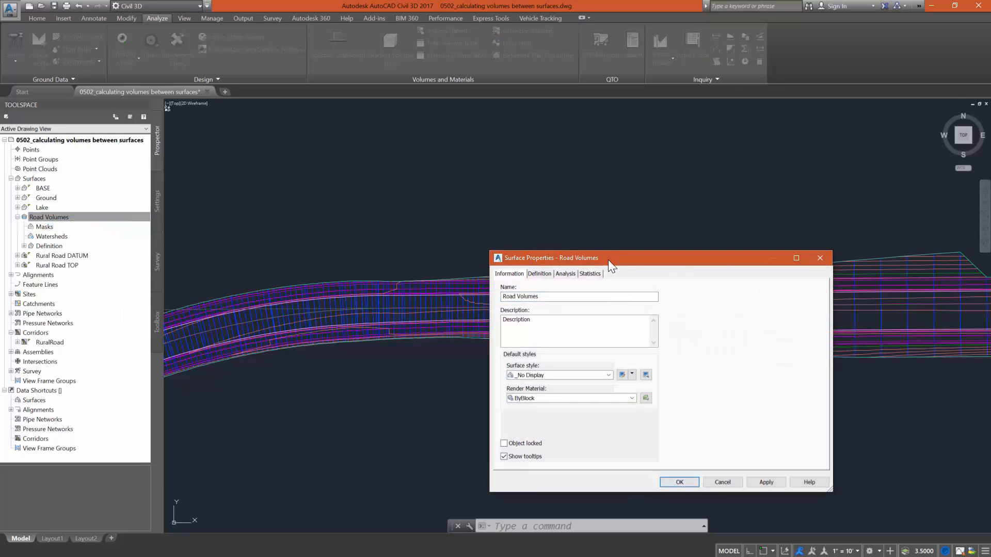
pyautogui.moveTo(606, 259); pyautogui.dragTo(470, 198)
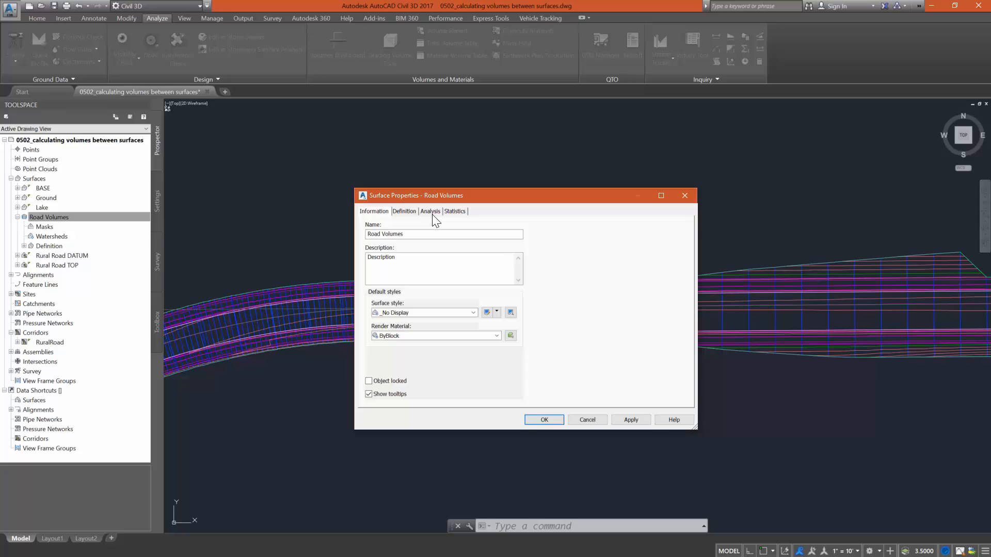
pyautogui.click(455, 211)
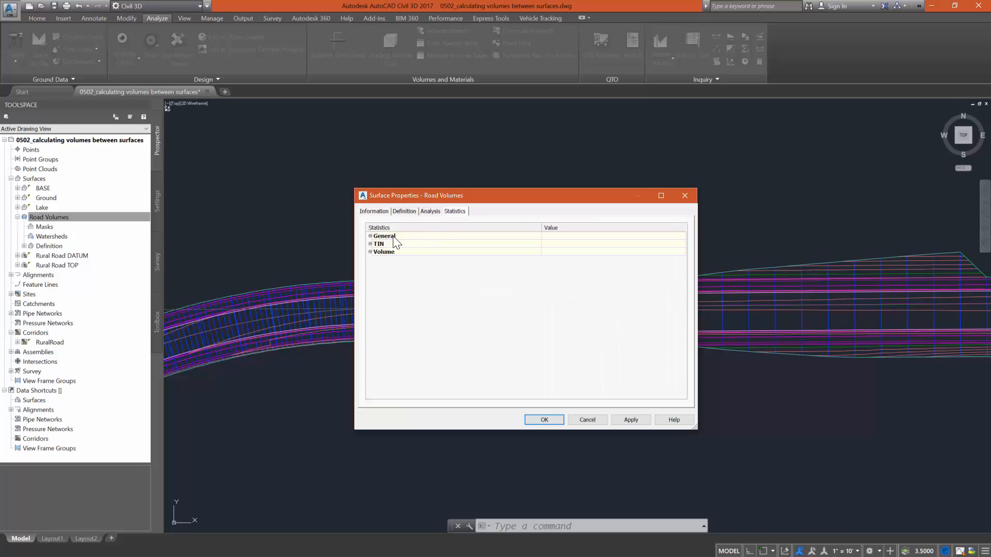
pyautogui.doubleClick(385, 236)
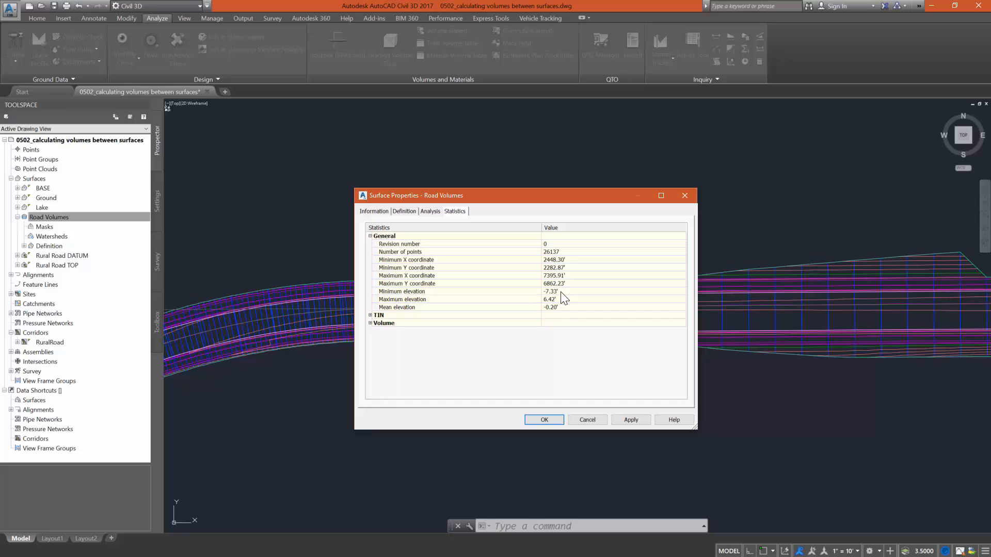
# Run an Elevations analysis on Road Volumes with 4 ranges and turn off Scale scheme to fit.
pyautogui.click(431, 211)
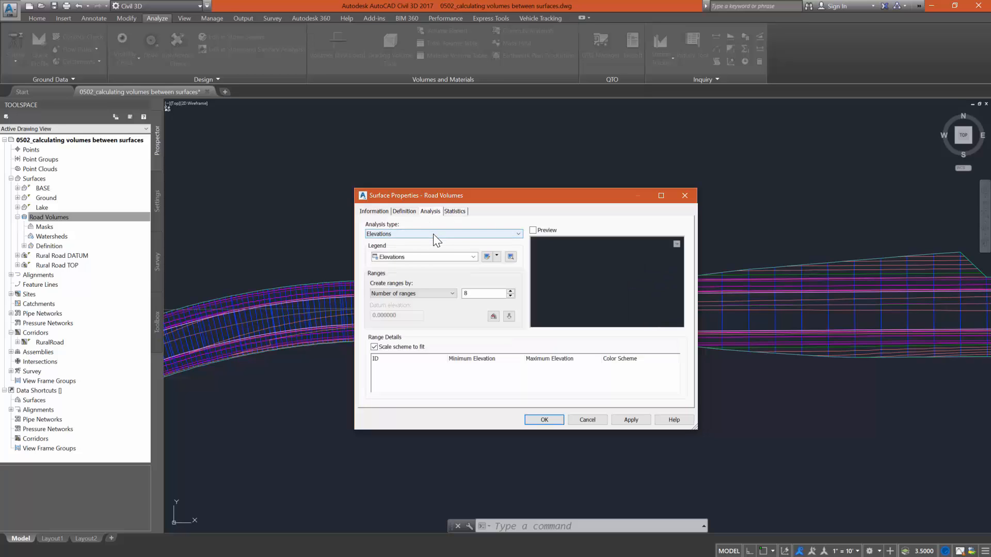
pyautogui.click(509, 296)
pyautogui.press('Down')
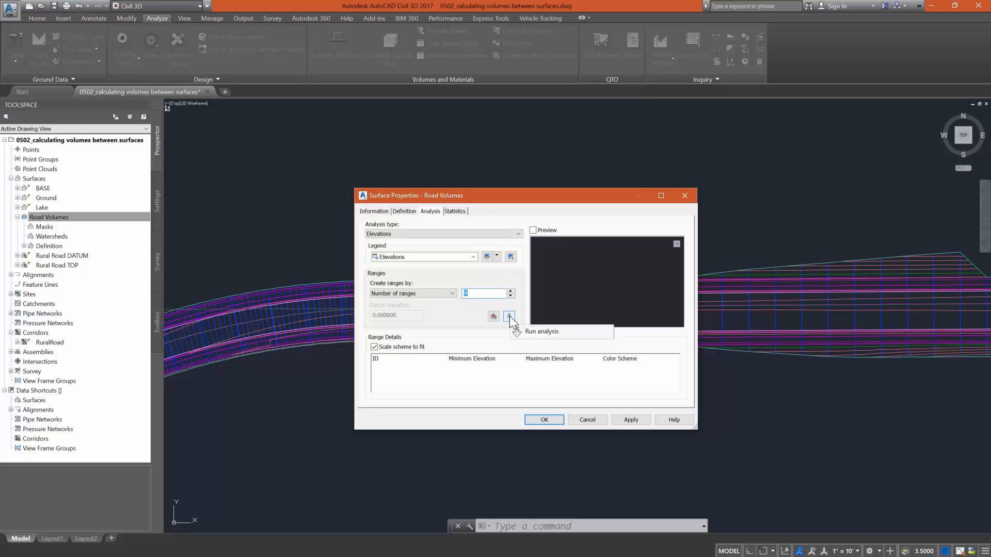
pyautogui.click(509, 316)
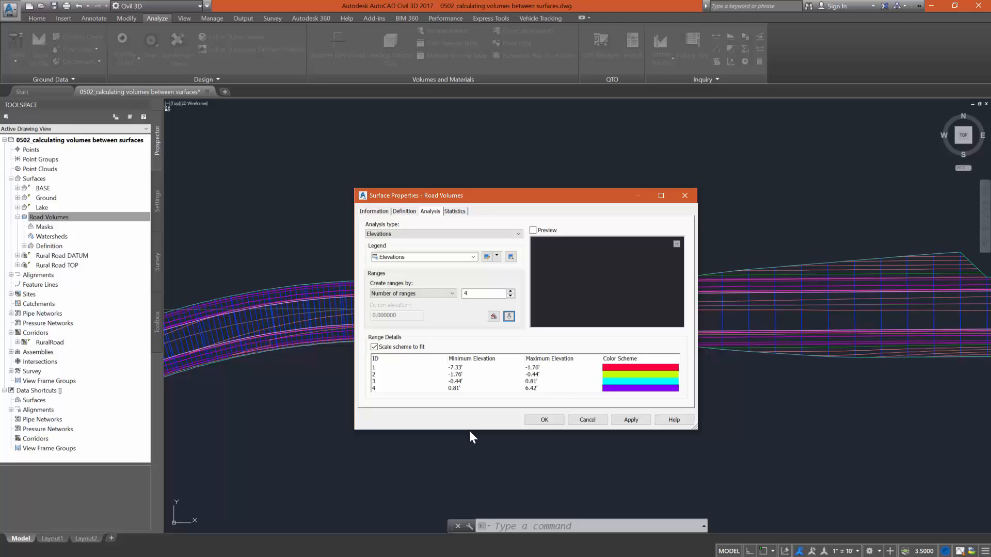
pyautogui.click(374, 347)
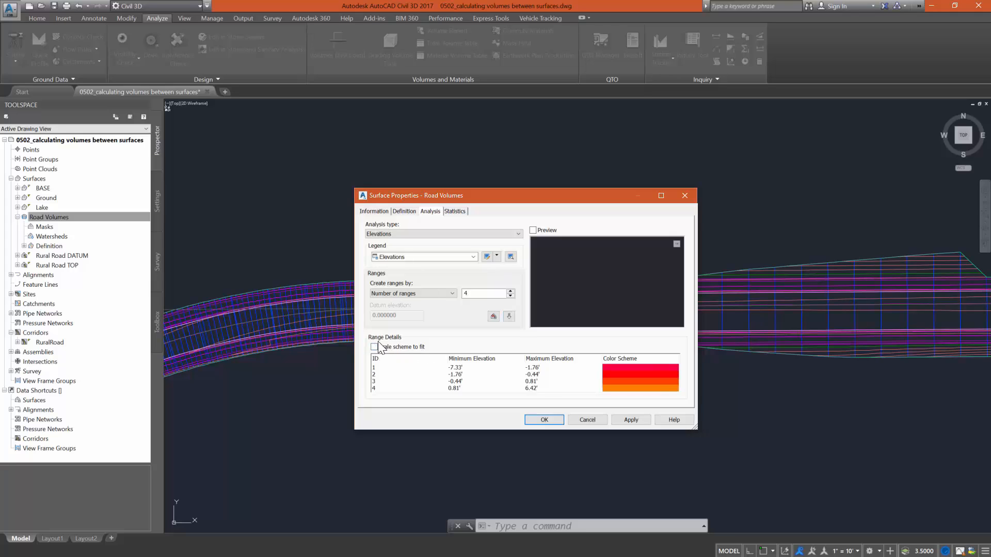
# Set the maximum elevation of range 1 to -4.01 and make range 2 run from -4.00 to -0.05.
pyautogui.click(536, 368)
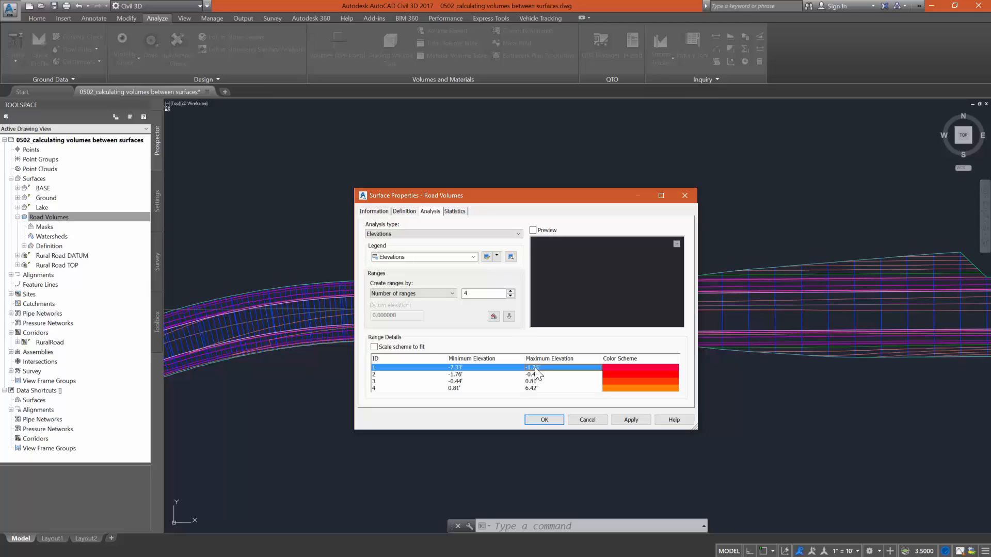
pyautogui.click(545, 368)
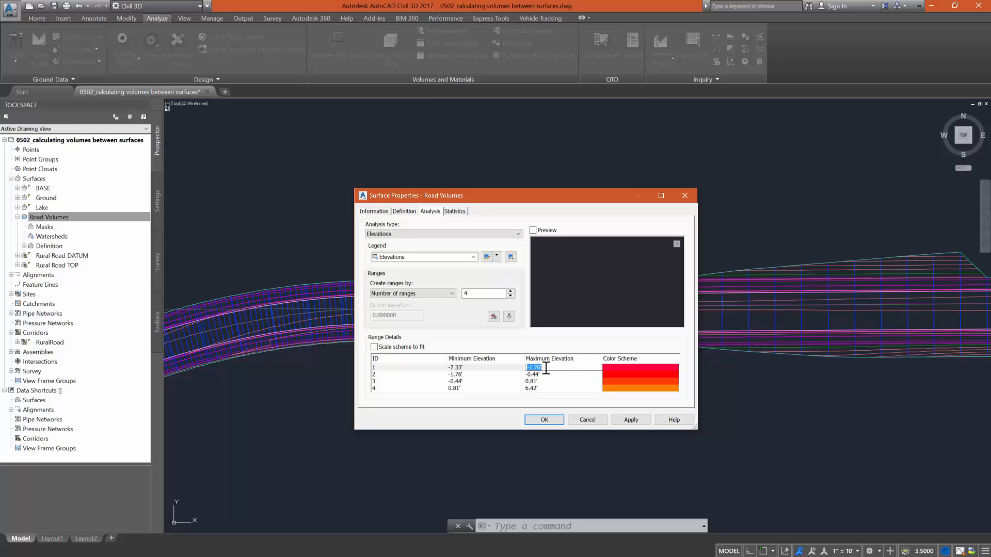
pyautogui.write('-4.01')
pyautogui.click(459, 374)
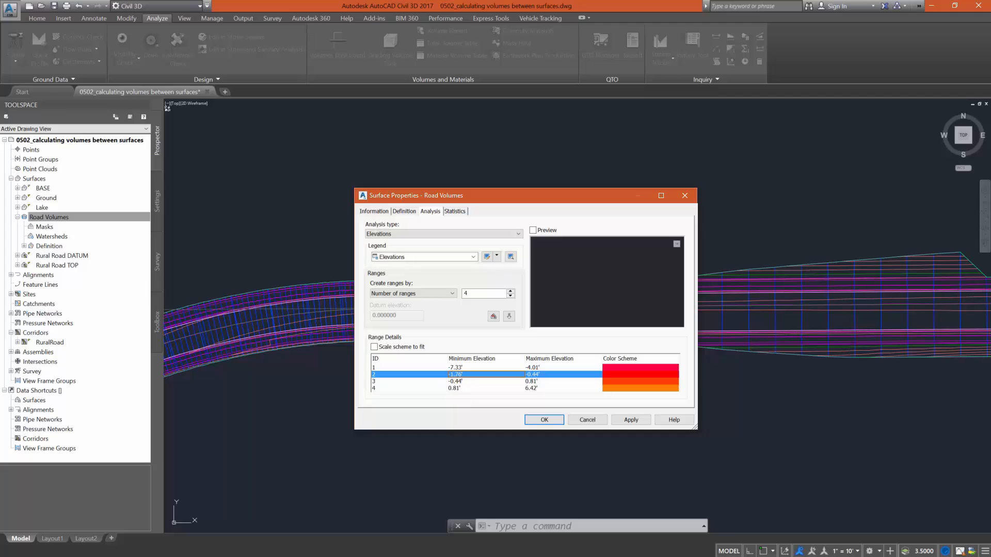
pyautogui.click(460, 373)
pyautogui.write('-4.0')
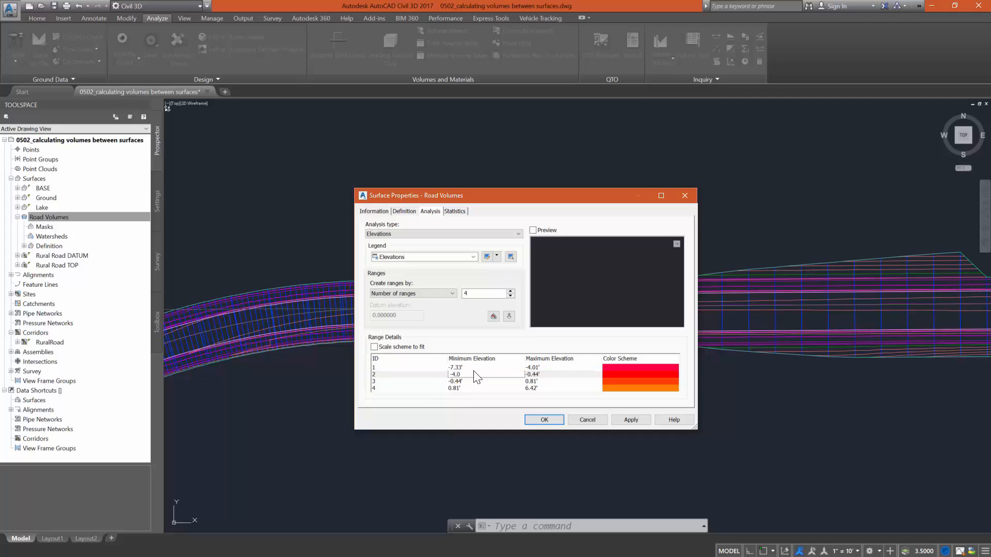
pyautogui.click(540, 374)
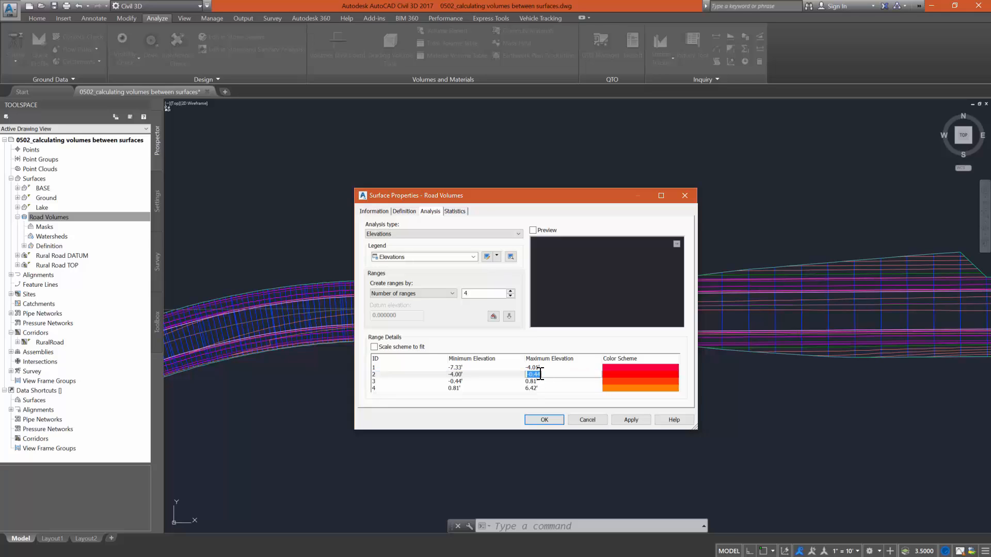
pyautogui.write('-0.05')
# Make elevation range 3 run from 0.05 to 4.00 and set the minimum elevation of range 4 to 4.01.
pyautogui.click(456, 380)
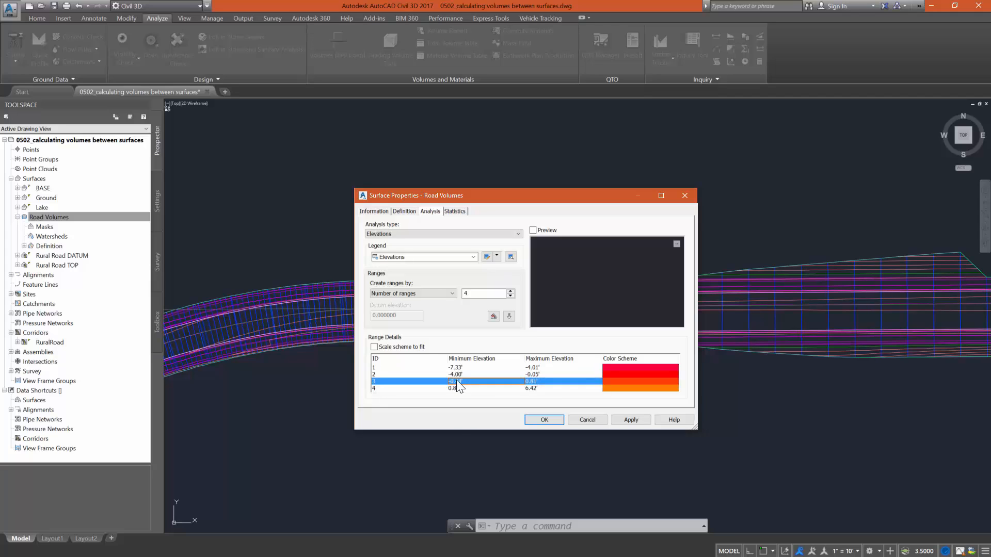
pyautogui.click(456, 381)
pyautogui.write('0.05')
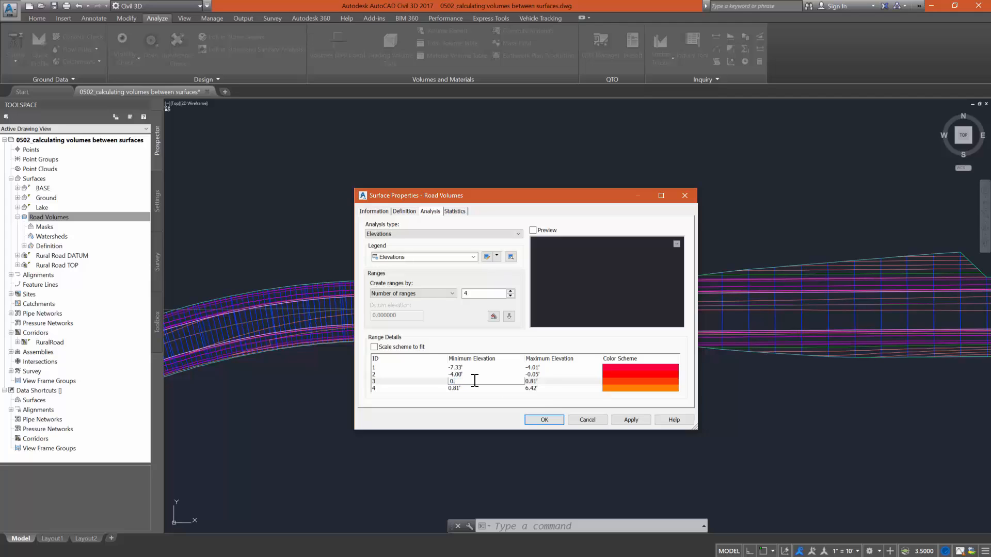
pyautogui.click(544, 381)
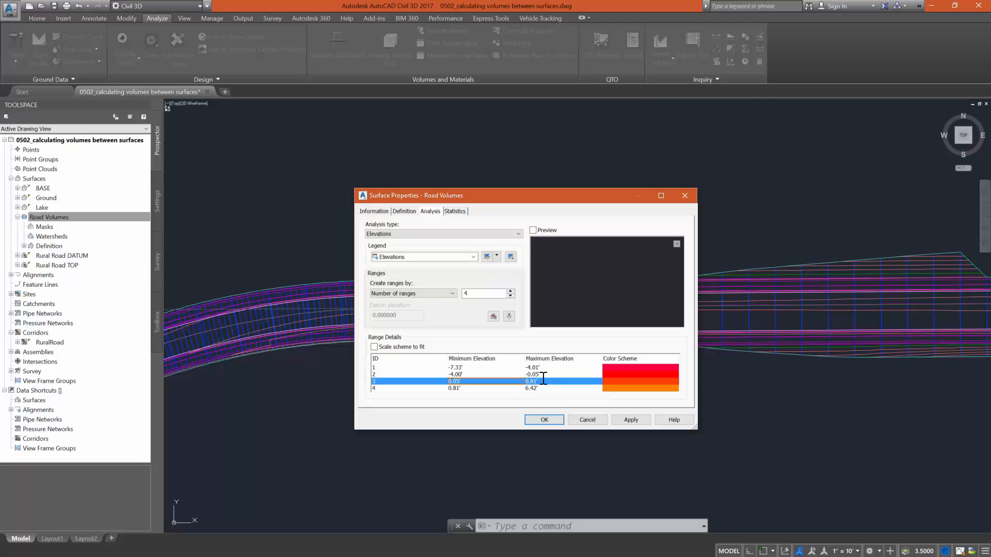
pyautogui.click(543, 381)
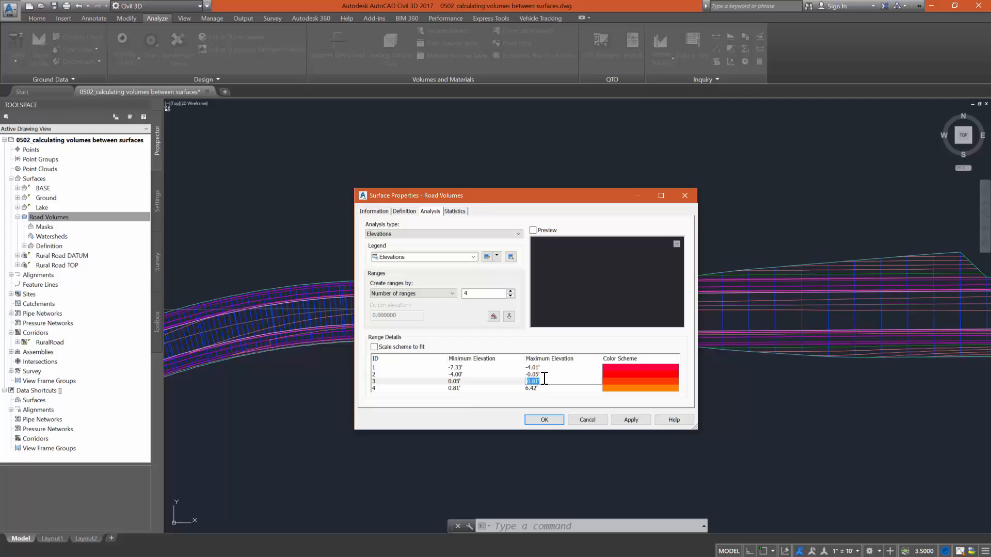
pyautogui.write('4.0')
pyautogui.click(464, 390)
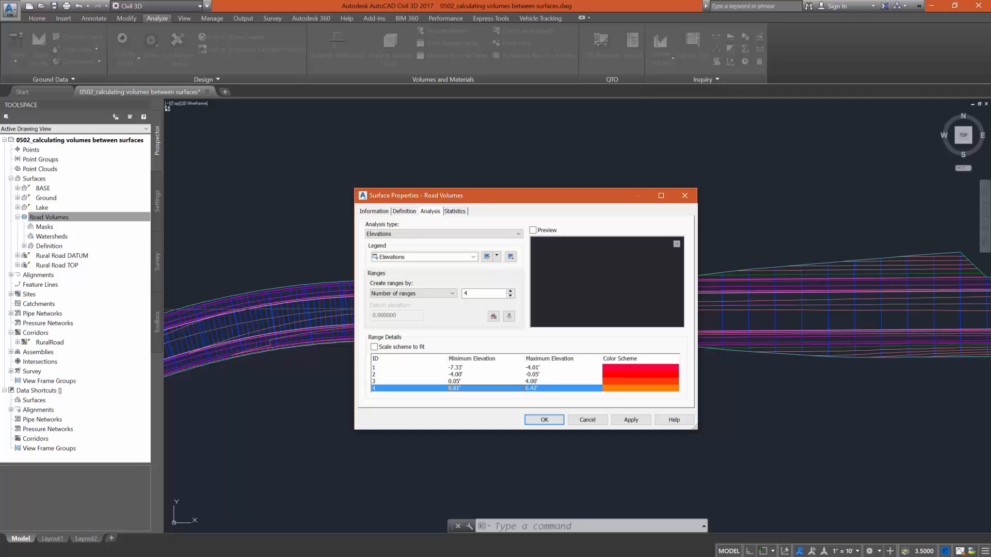
pyautogui.click(463, 389)
pyautogui.write('4.01')
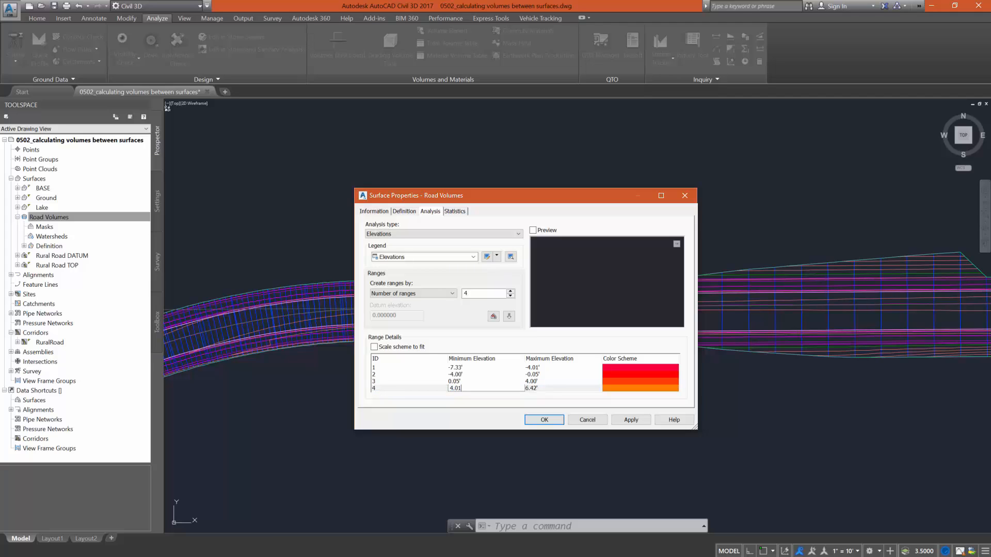
pyautogui.press('Return')
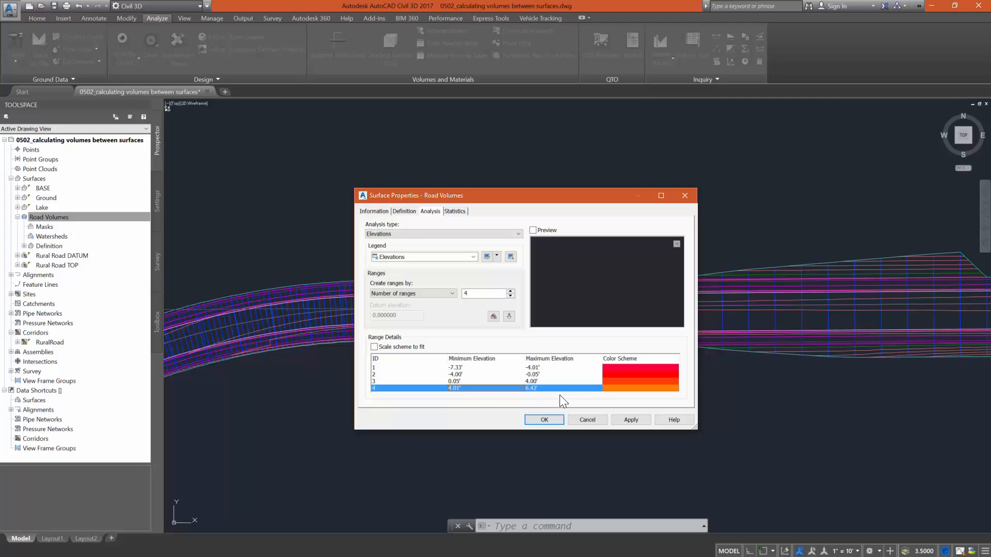
# Change the color scheme of elevation range 1 to a dark red.
pyautogui.doubleClick(621, 366)
pyautogui.click(540, 178)
pyautogui.click(602, 310)
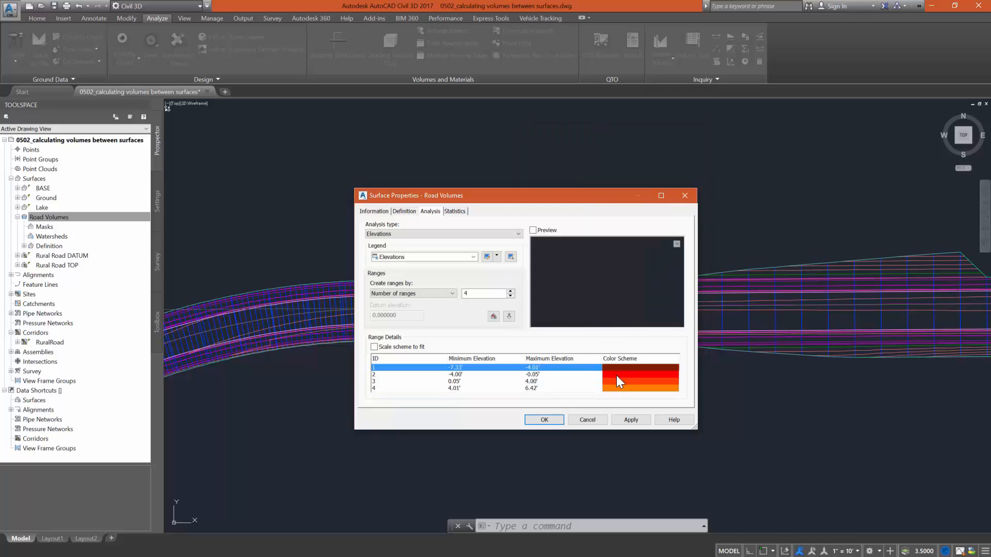
# Change elevation range 3 to light green and range 4 to bright green, and apply the analysis colors.
pyautogui.doubleClick(616, 381)
pyautogui.click(575, 201)
pyautogui.click(602, 311)
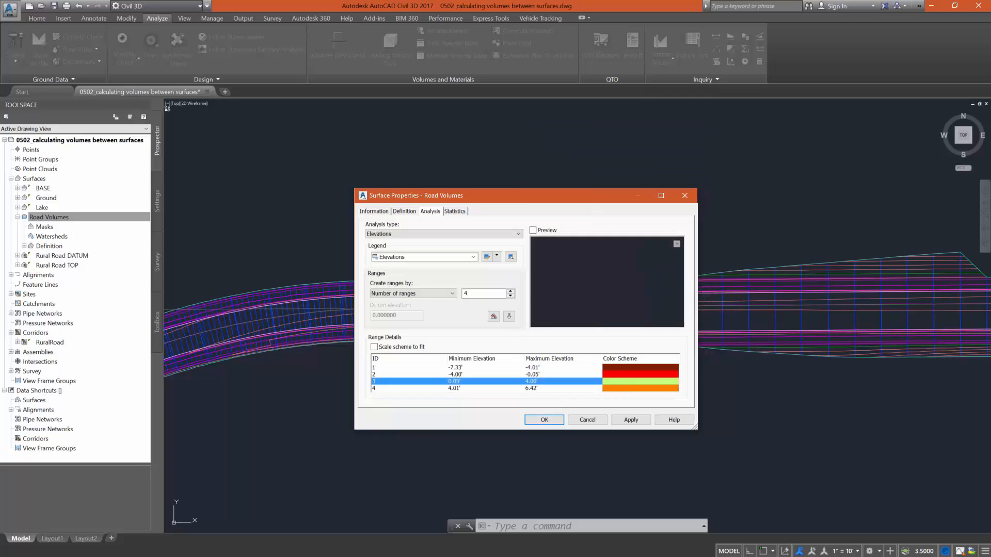
pyautogui.doubleClick(616, 388)
pyautogui.click(590, 192)
pyautogui.click(603, 312)
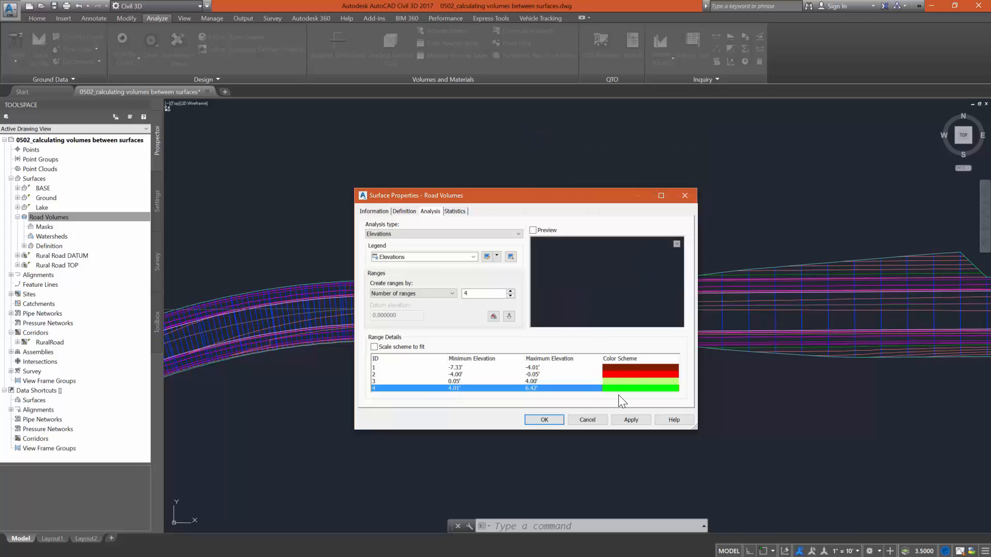
pyautogui.click(630, 419)
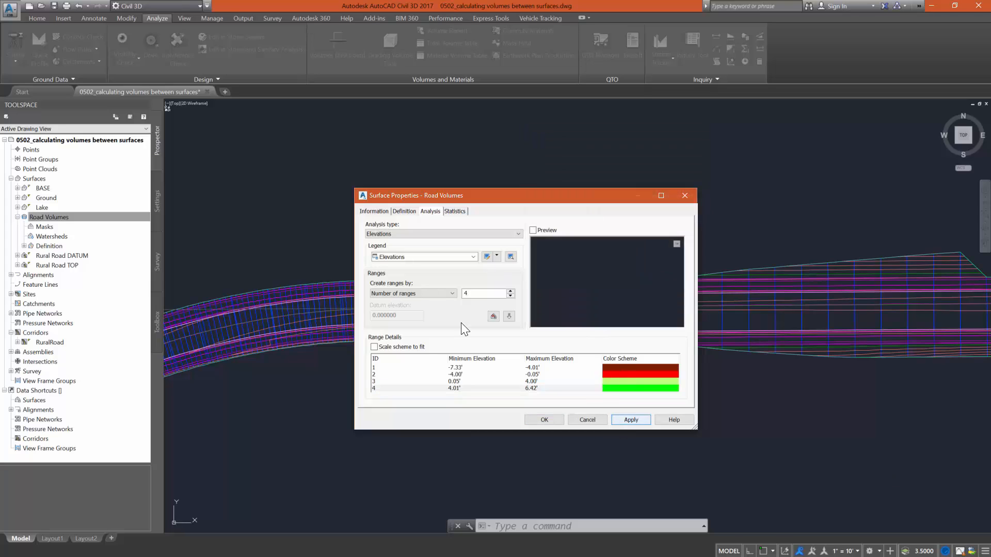
# Set the surface style of Road Volumes to Elevation Banding (2D).
pyautogui.click(382, 212)
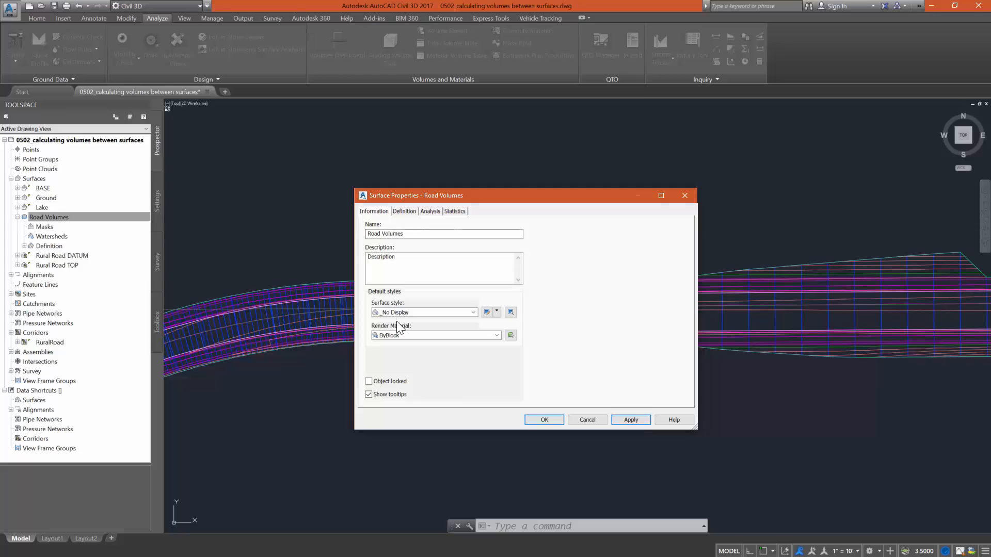
pyautogui.click(412, 313)
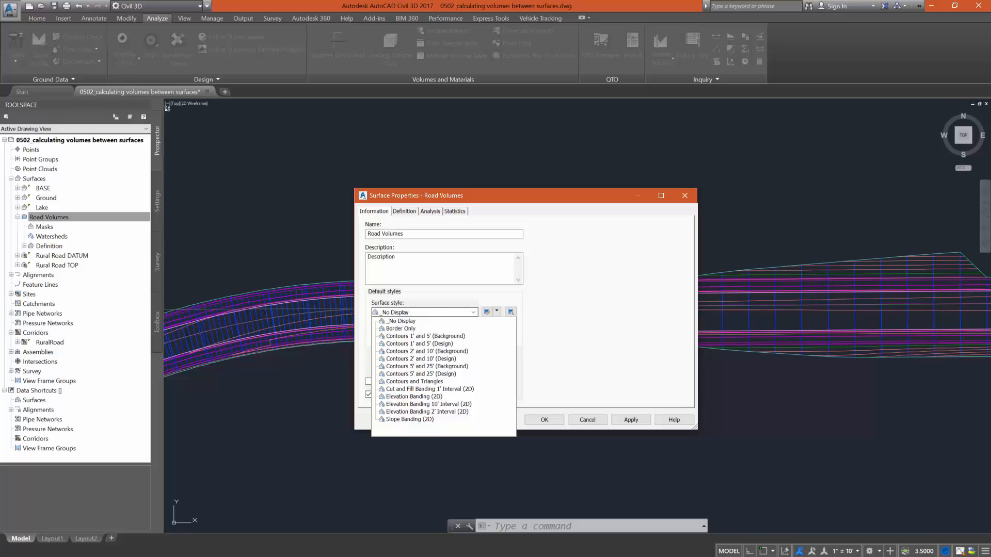
pyautogui.click(428, 397)
# Review the plan display components of the Elevation Banding (2D) style and accept the Road Volumes surface properties.
pyautogui.click(497, 311)
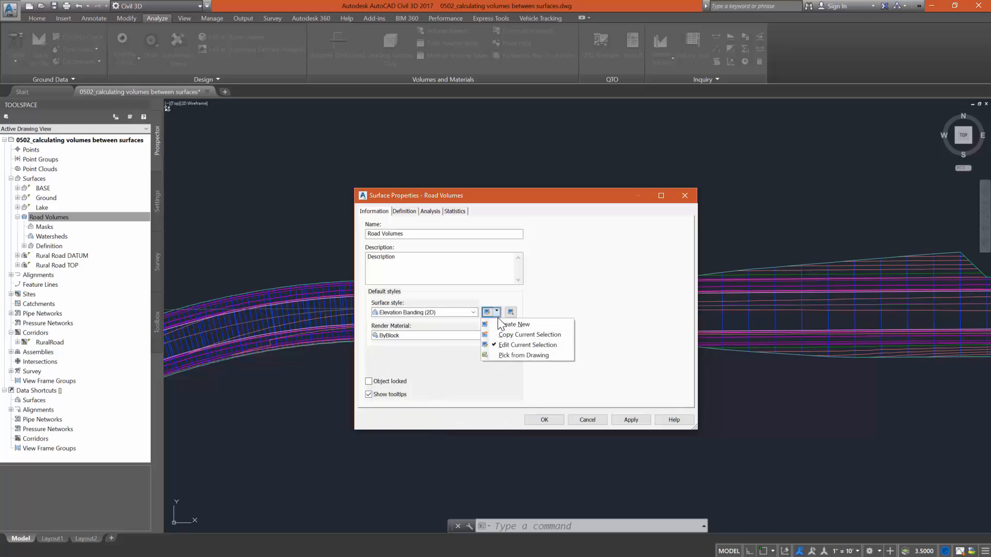
pyautogui.click(511, 344)
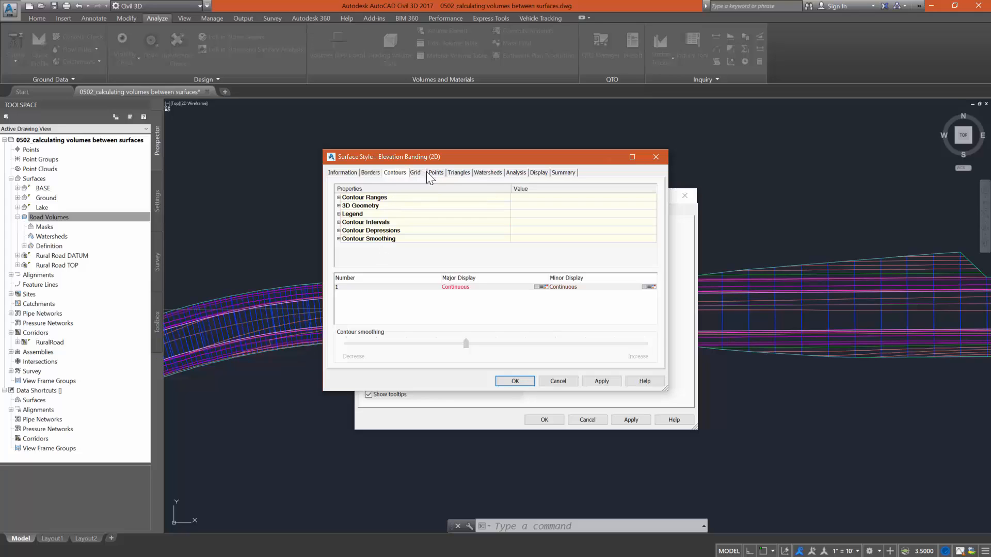
pyautogui.click(515, 172)
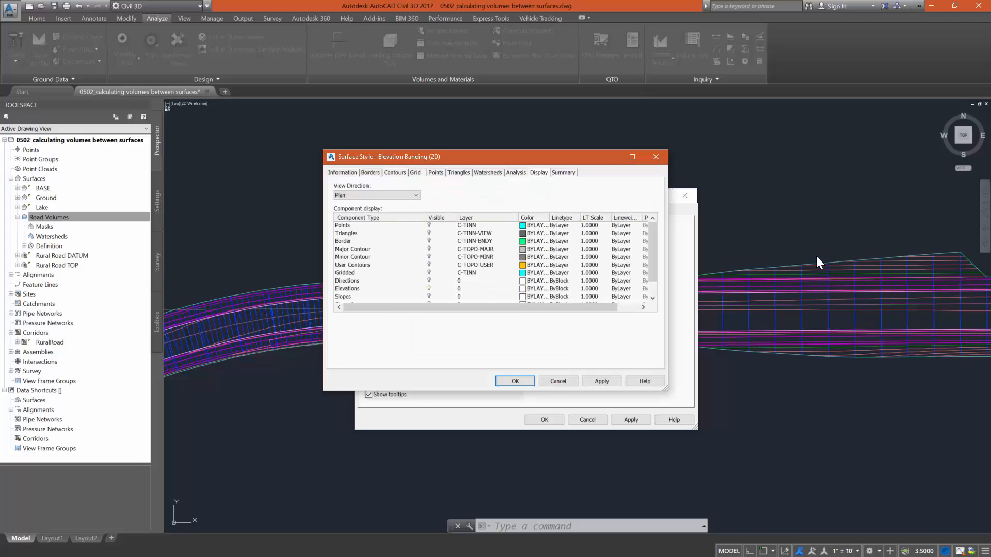
pyautogui.scroll(-1, 454, 273)
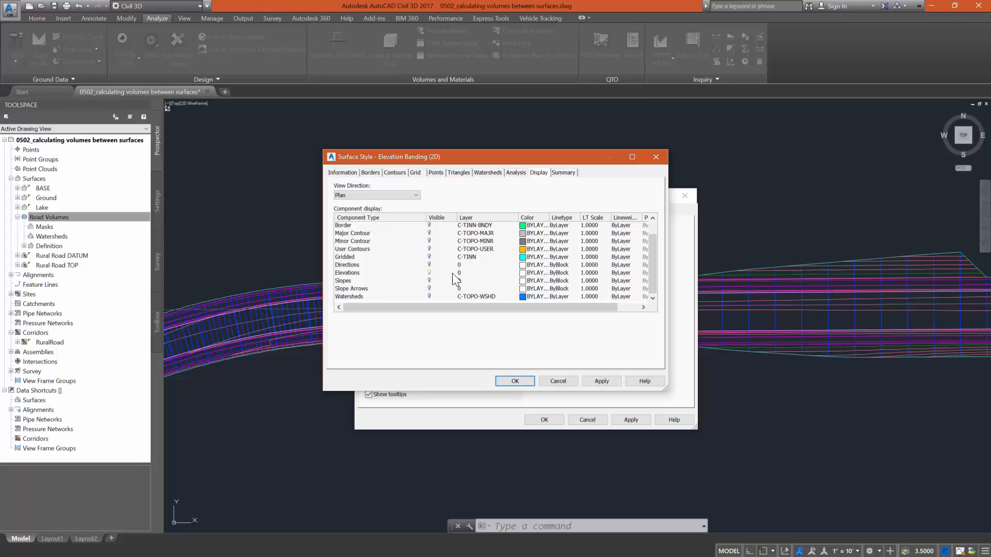
pyautogui.scroll(1, 413, 273)
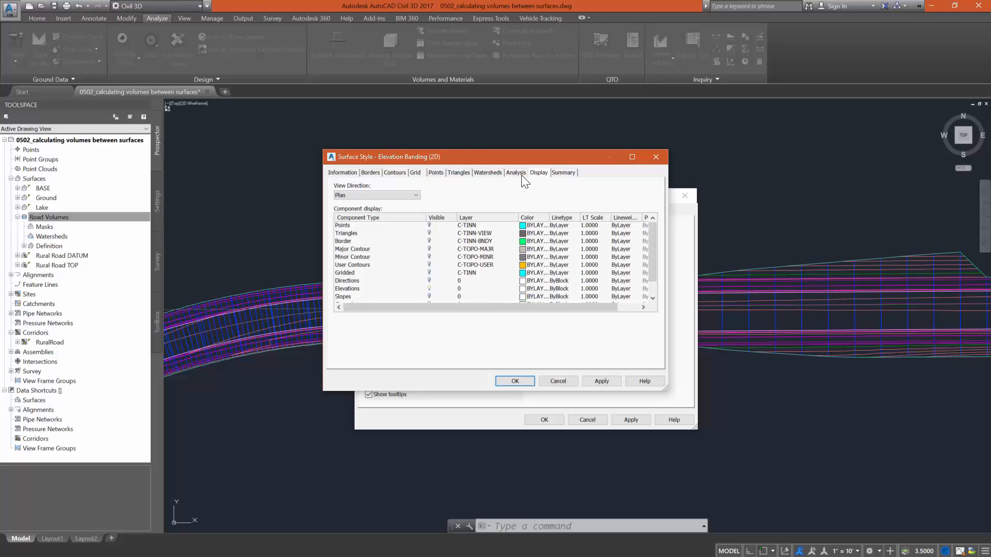
pyautogui.click(515, 381)
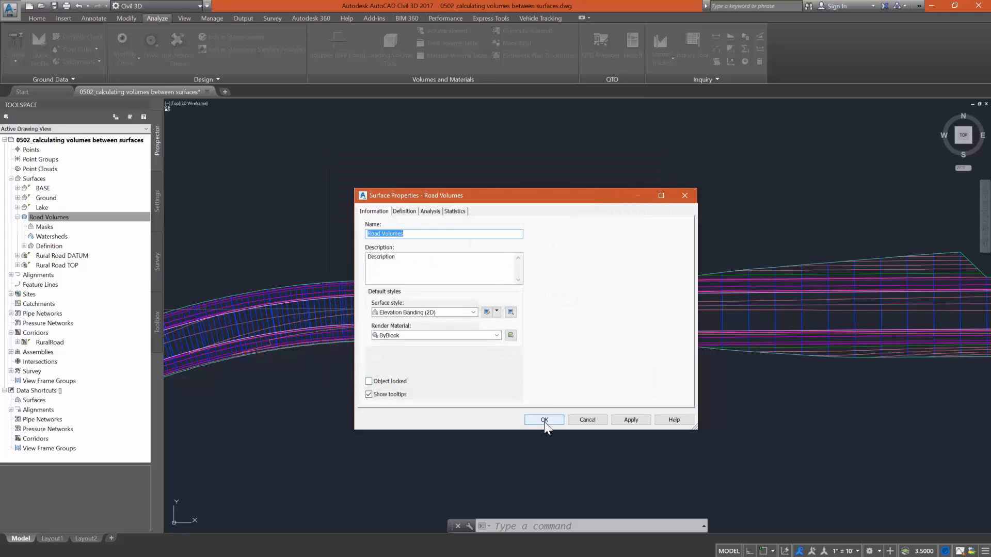
pyautogui.click(543, 421)
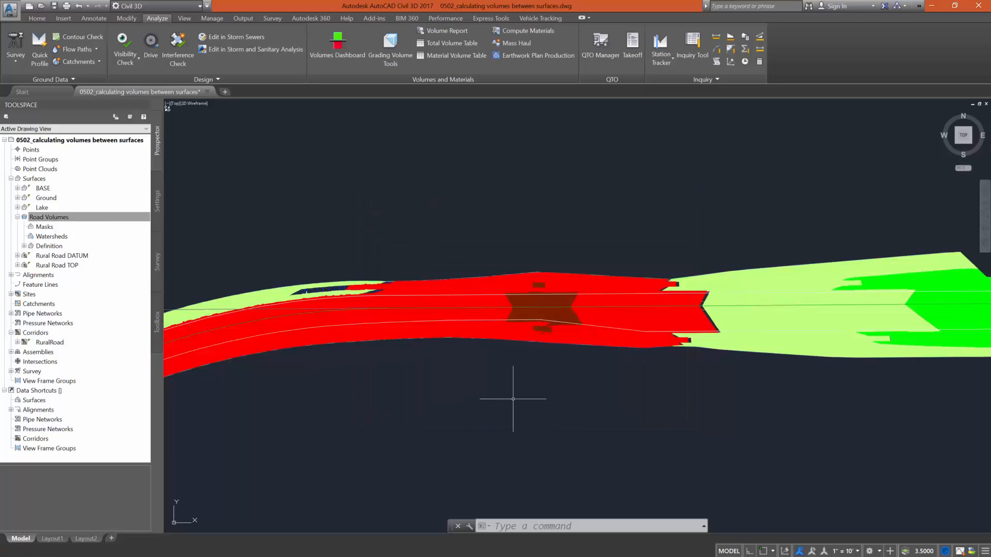
# Examine the cut and fill color bands along the whole road and in the deep-cut stretch of its upper straight section.
pyautogui.scroll(-2, 452, 363)
pyautogui.scroll(-1, 451, 362)
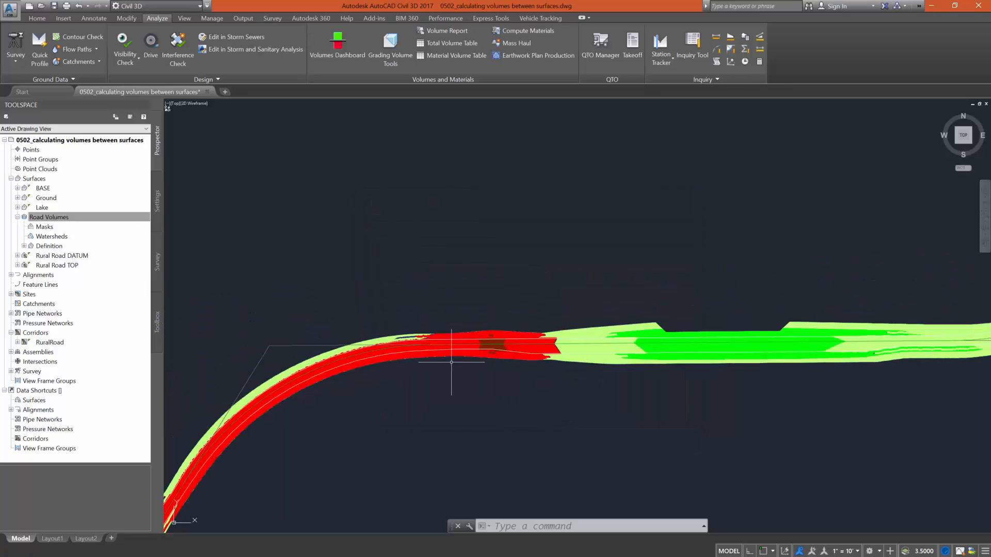
pyautogui.scroll(-1, 452, 362)
pyautogui.scroll(-2, 566, 366)
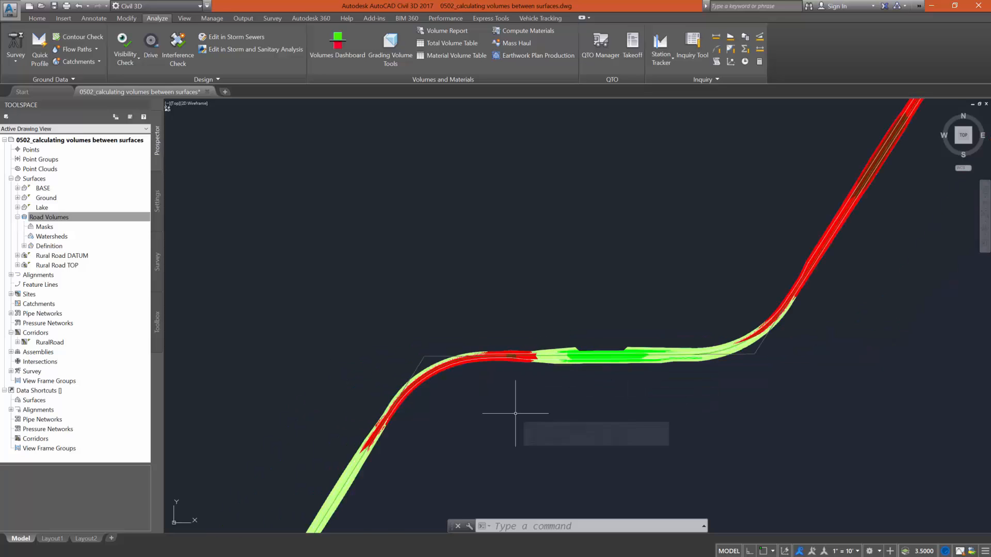
pyautogui.scroll(-2, 519, 410)
pyautogui.scroll(4, 736, 238)
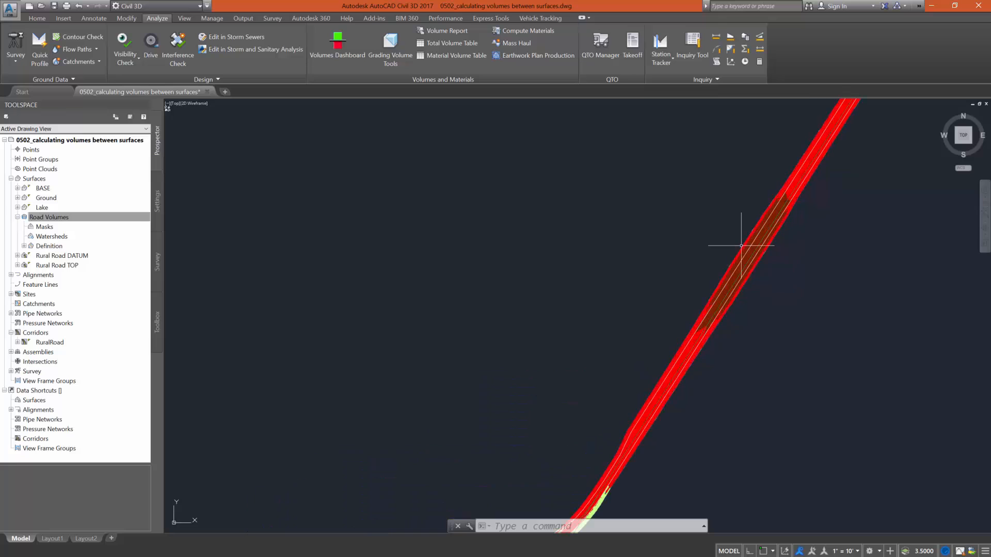
pyautogui.scroll(2, 741, 246)
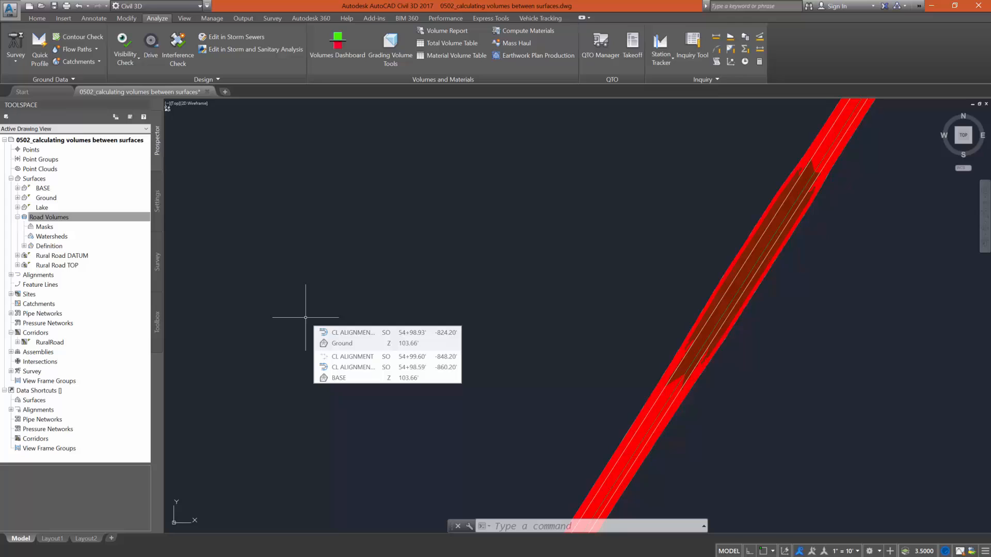
# Start a new volume surface from the Volumes Dashboard, named Road Volumes GRID, with the type Grid volume surface.
pyautogui.click(27, 217)
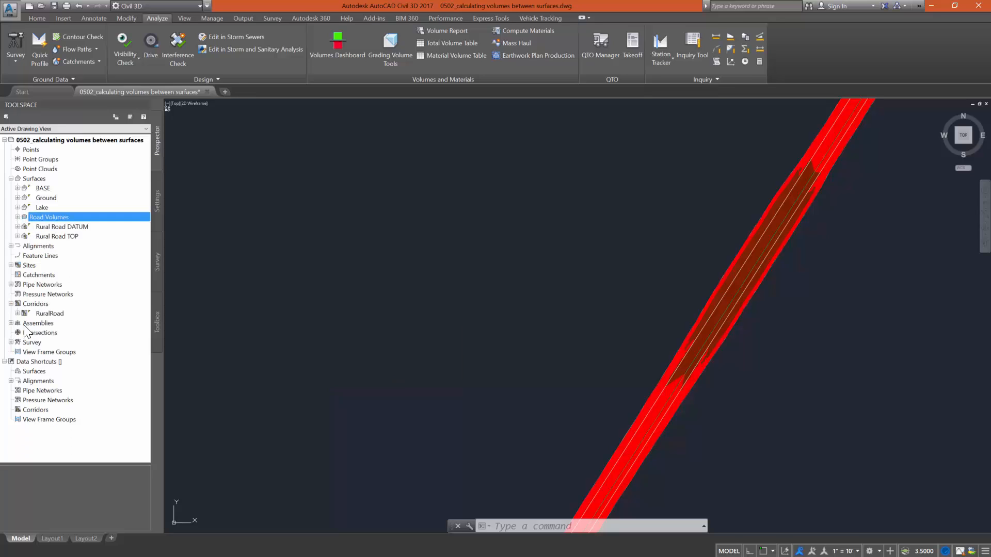
pyautogui.click(332, 32)
pyautogui.moveTo(912, 158)
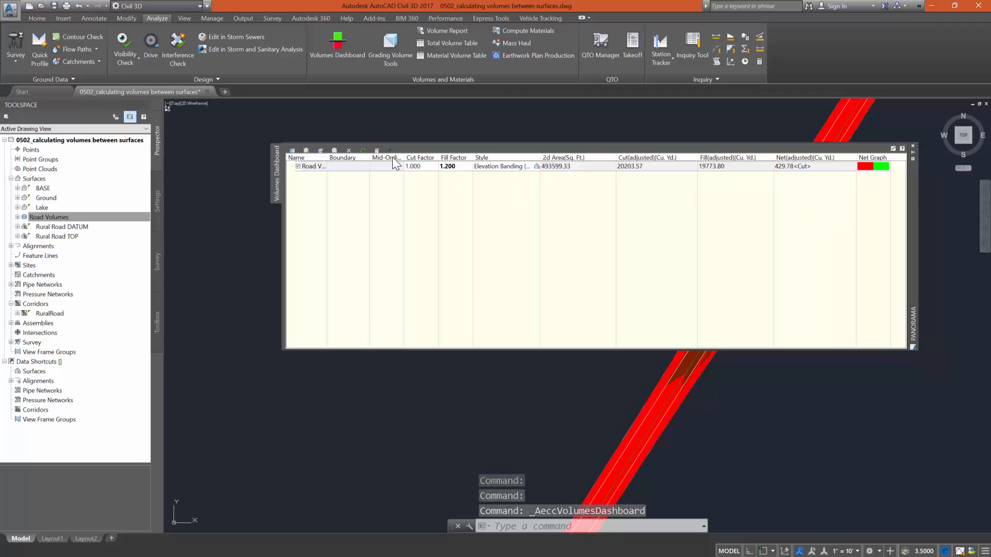
pyautogui.click(320, 149)
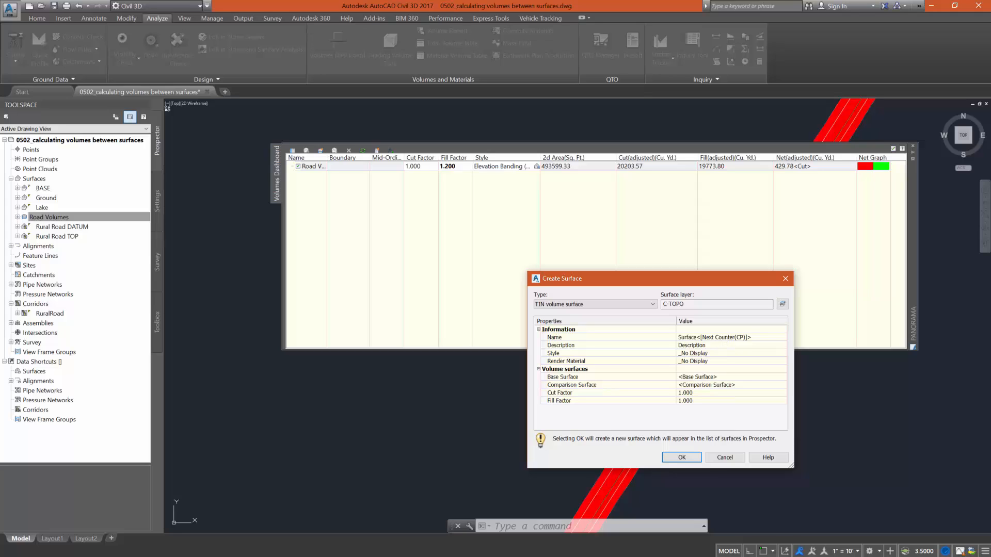
pyautogui.click(722, 337)
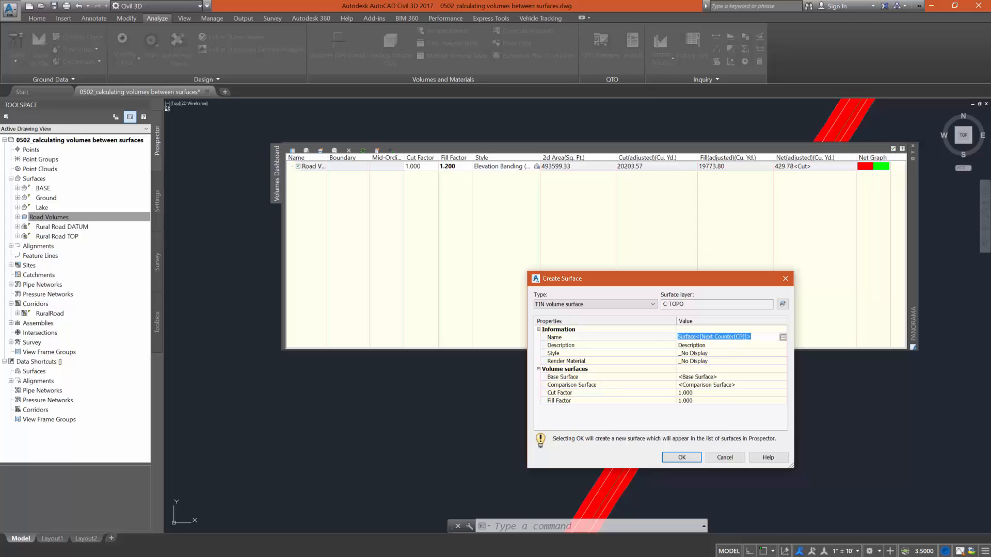
pyautogui.write('Road Volumes GRID')
pyautogui.click(591, 305)
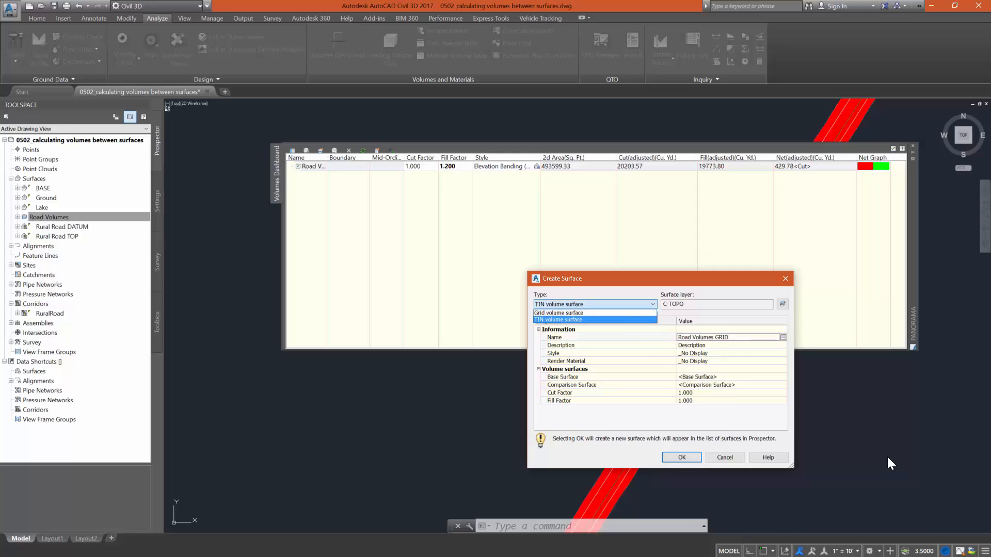
pyautogui.click(577, 313)
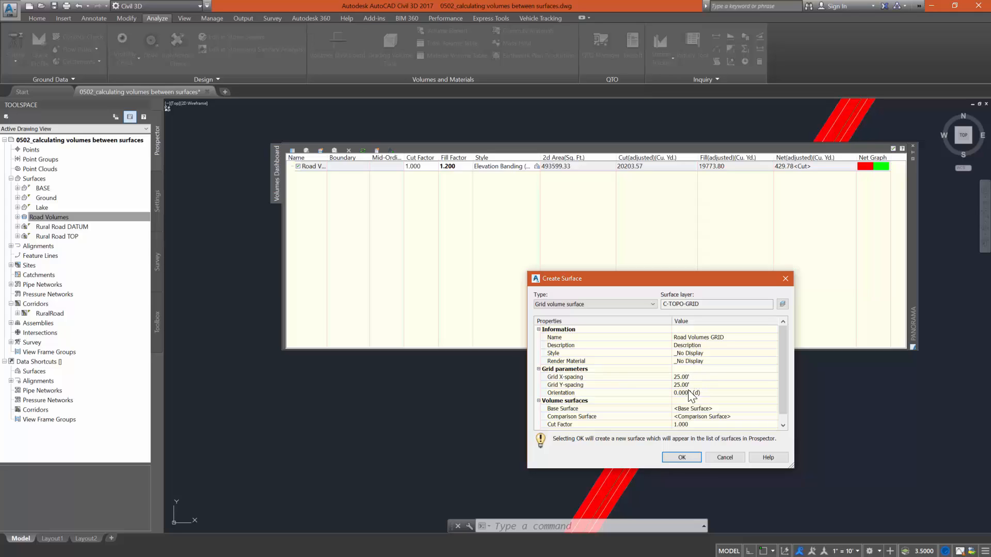
# Set Ground as the base surface and Rural Road DATUM as the comparison surface for Road Volumes GRID.
pyautogui.click(704, 406)
pyautogui.click(775, 409)
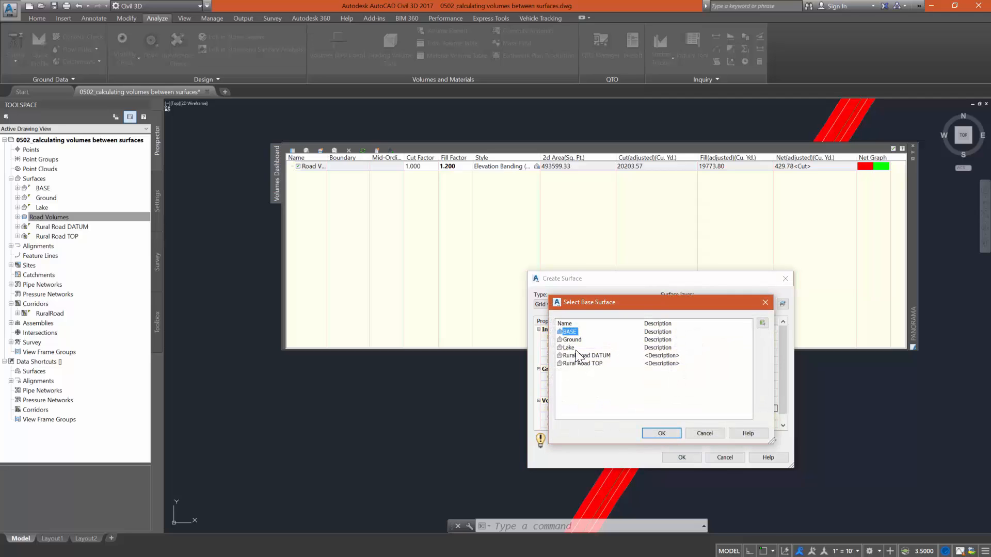
pyautogui.click(572, 340)
pyautogui.click(659, 433)
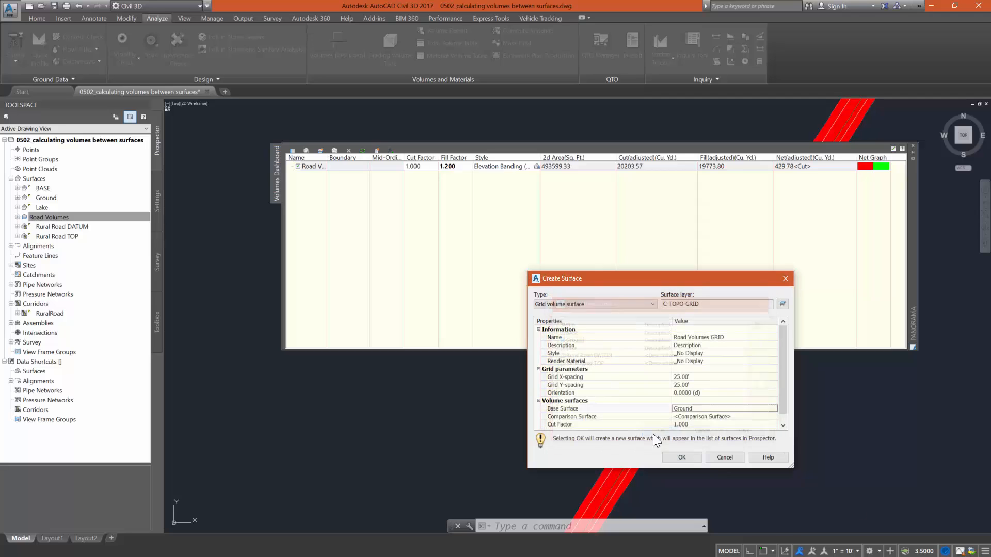
pyautogui.click(712, 417)
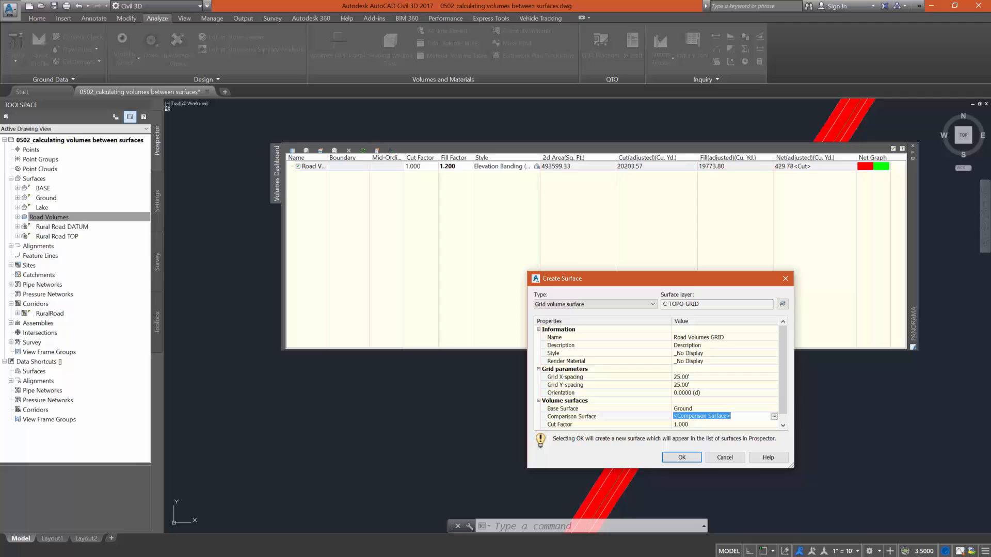
pyautogui.click(773, 417)
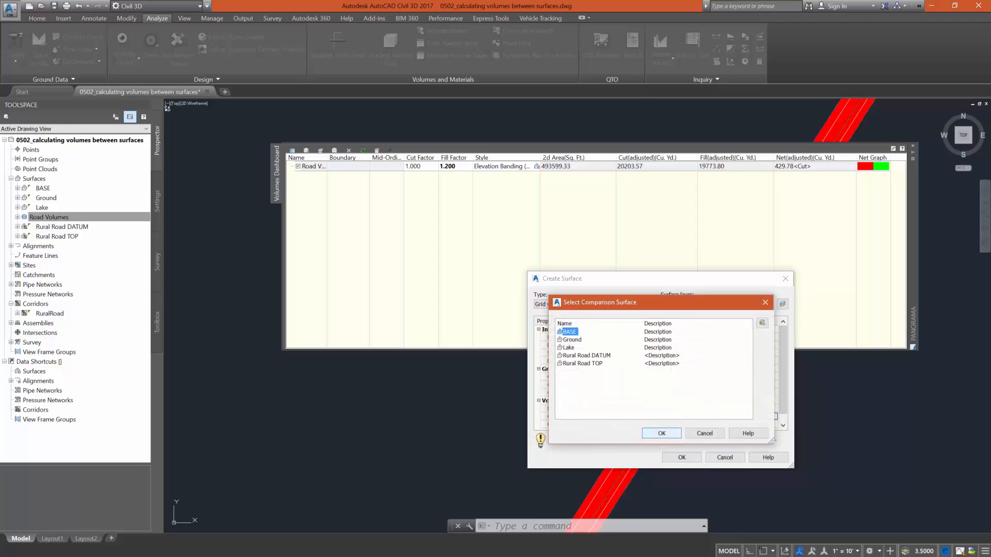
pyautogui.click(582, 356)
pyautogui.click(673, 433)
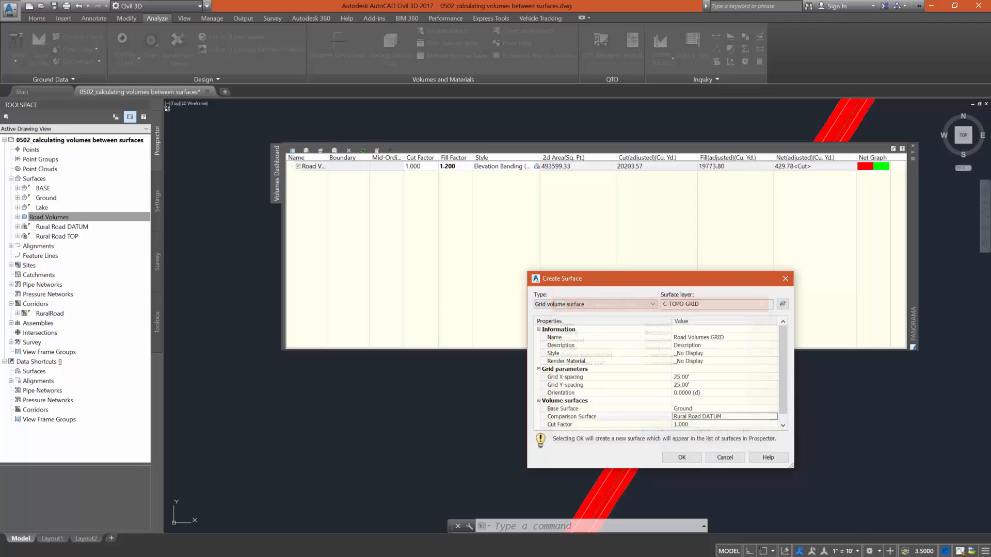
# Set the fill factor of Road Volumes GRID to 1.2 and create the surface.
pyautogui.scroll(-1, 784, 404)
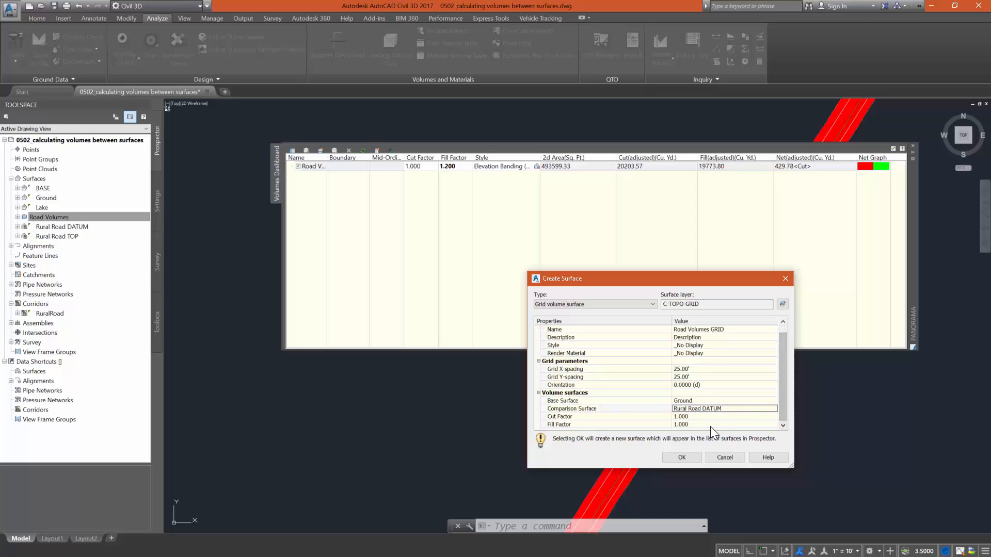
pyautogui.click(687, 417)
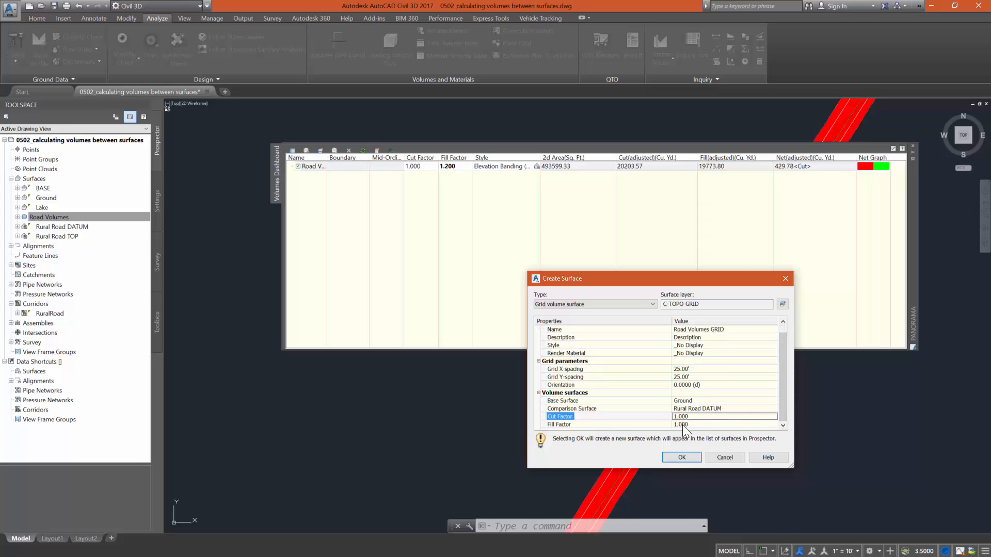
pyautogui.click(685, 425)
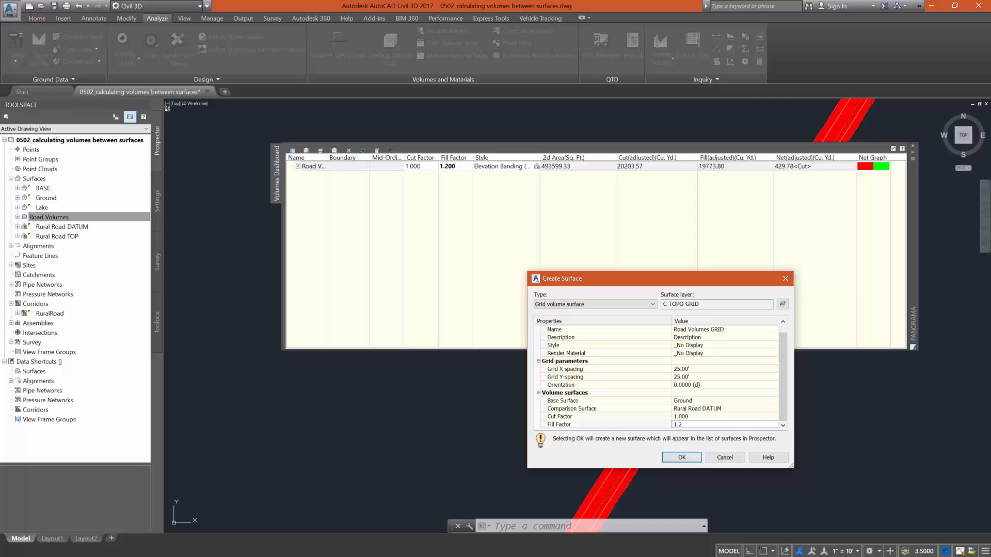
pyautogui.click(683, 459)
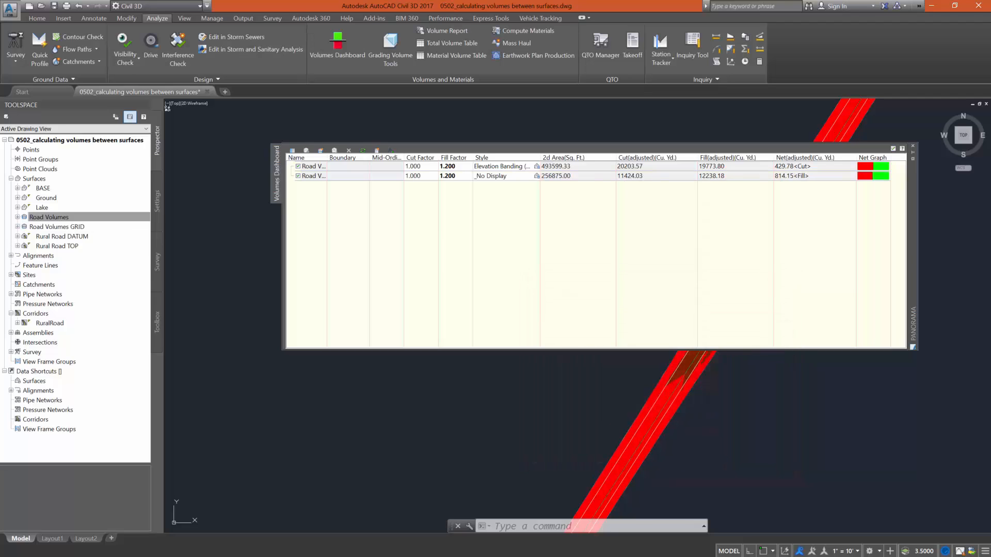